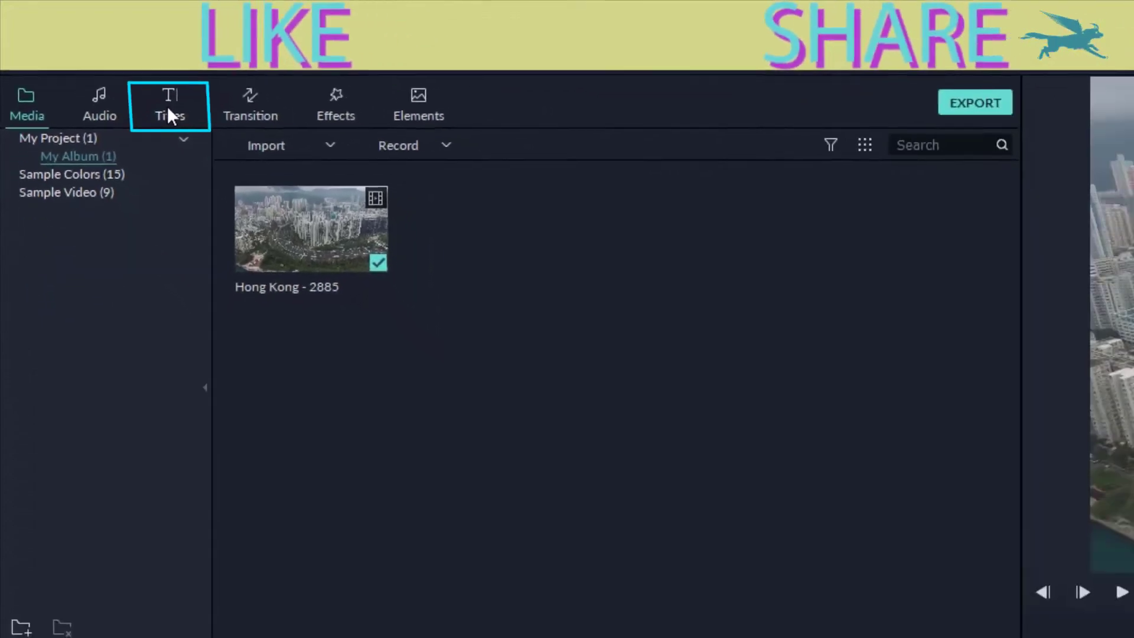
Add the Lower Third 12 title from the Lower 3rds category above the Hong Kong clip at the playhead
left_click(168, 107)
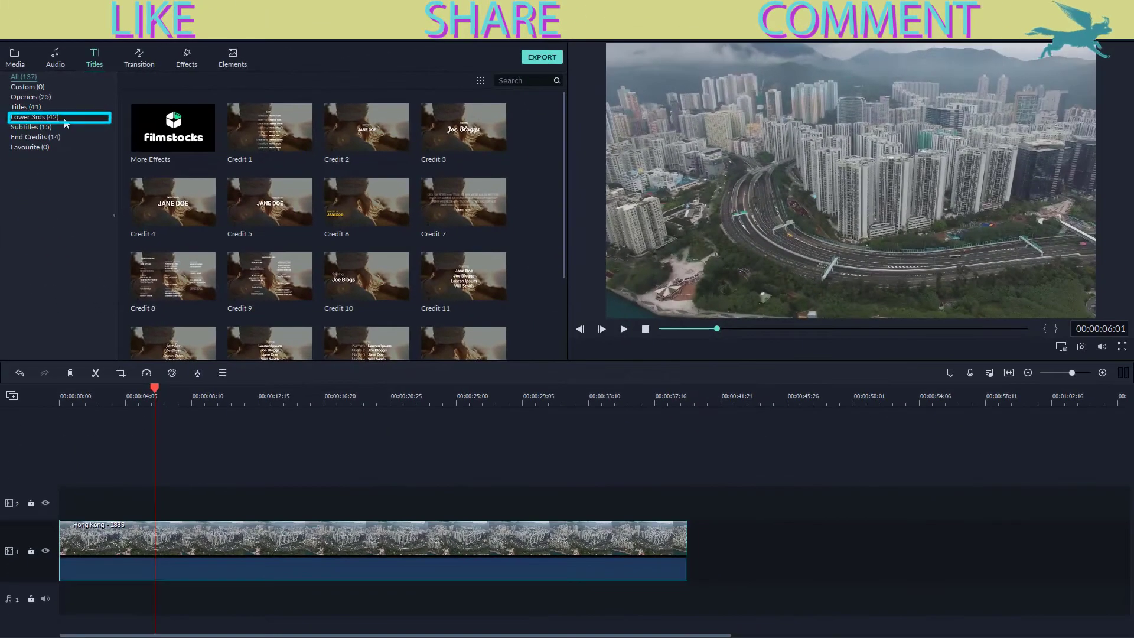
left_click(65, 120)
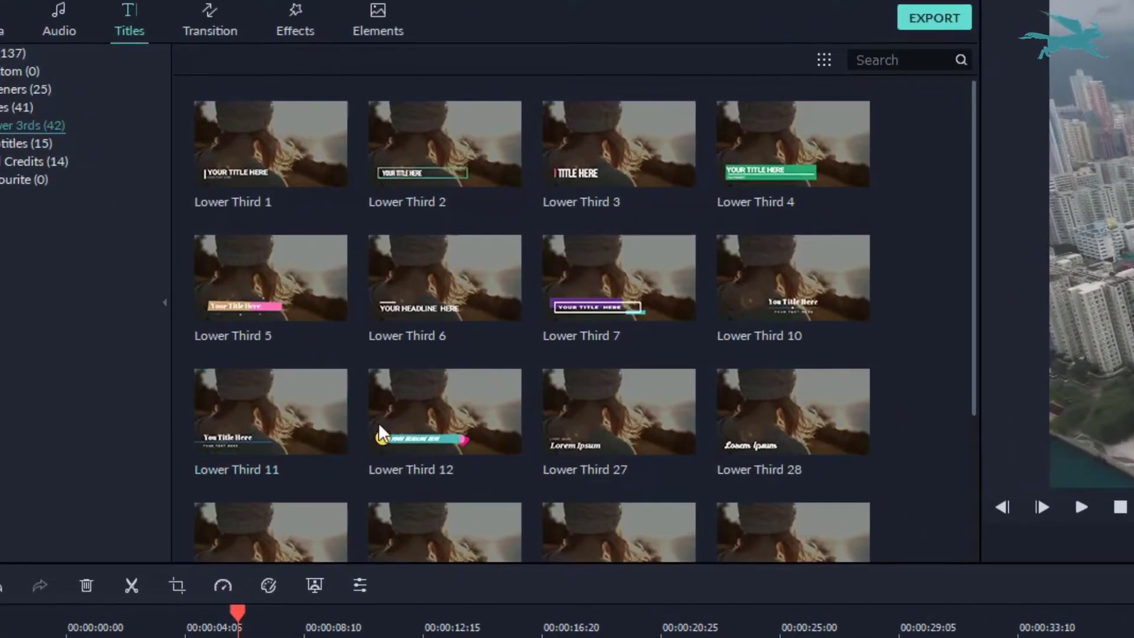
scroll(577, 409, "down", 3)
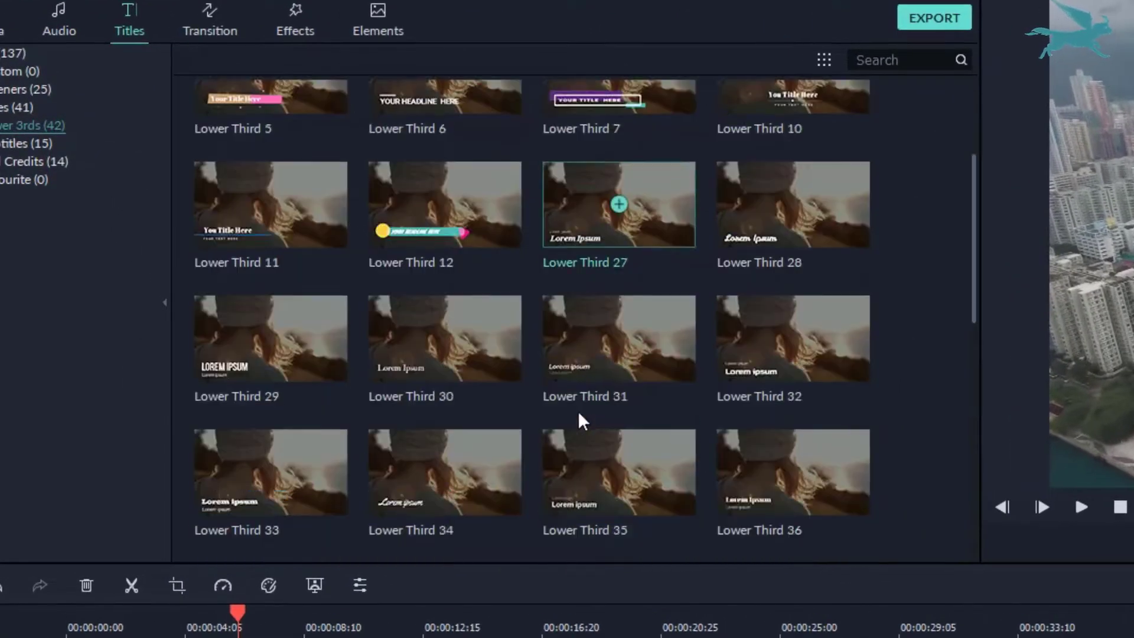
scroll(579, 413, "down", 6)
scroll(579, 414, "up", 6)
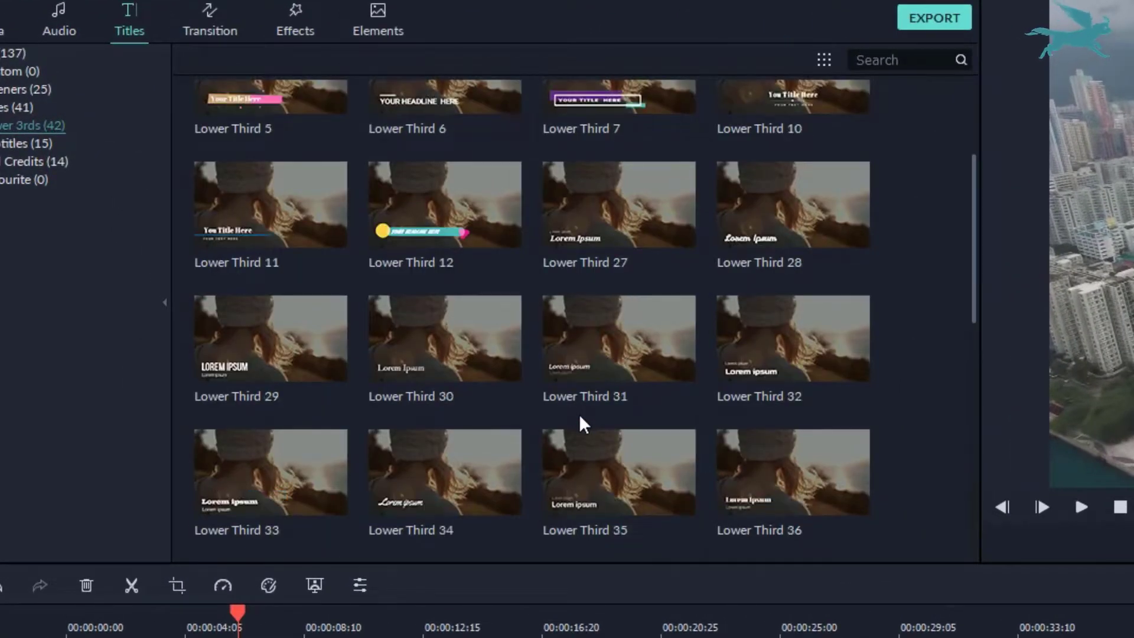
scroll(581, 407, "up", 3)
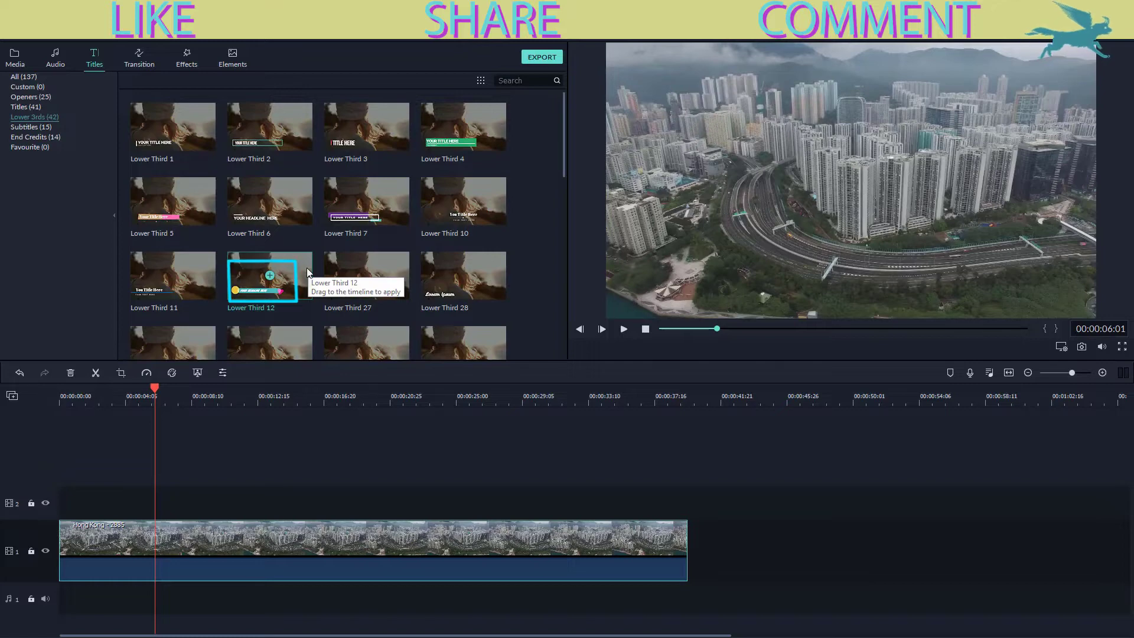
left_click(271, 276)
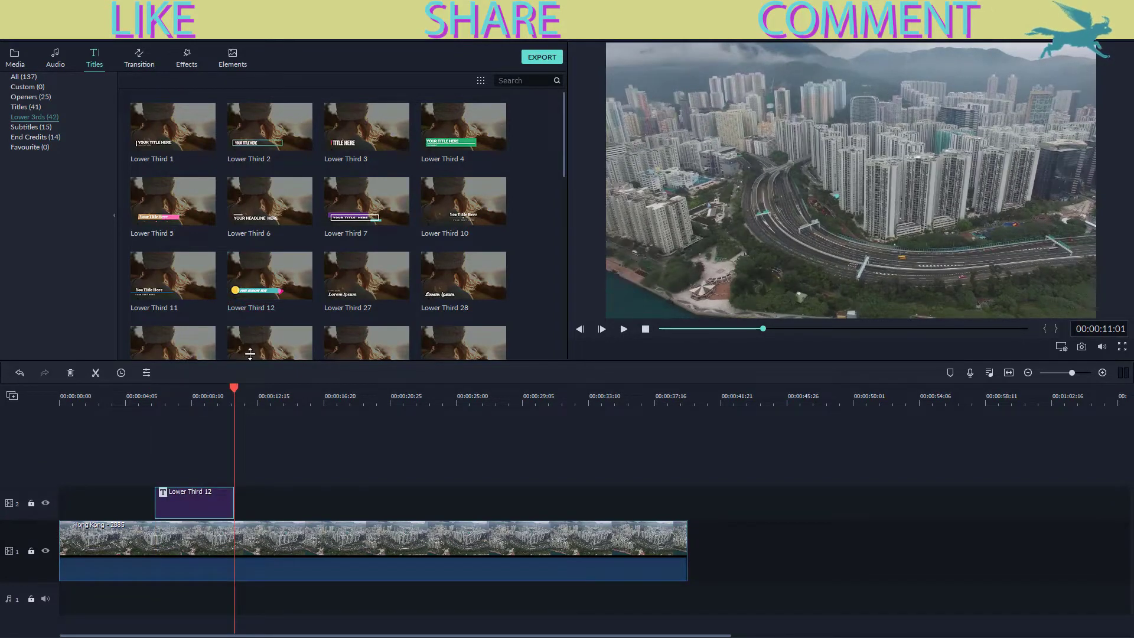
Play the timeline from just before the Lower Third 12 title to preview its animation
left_click_drag(232, 387, 147, 402)
key("space")
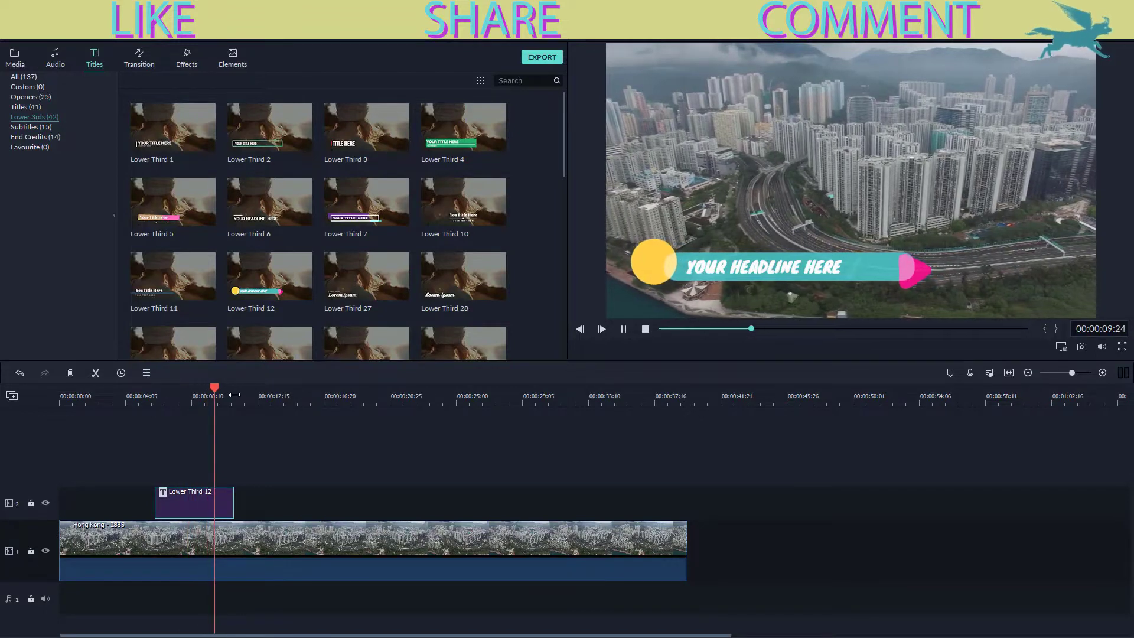
key("space")
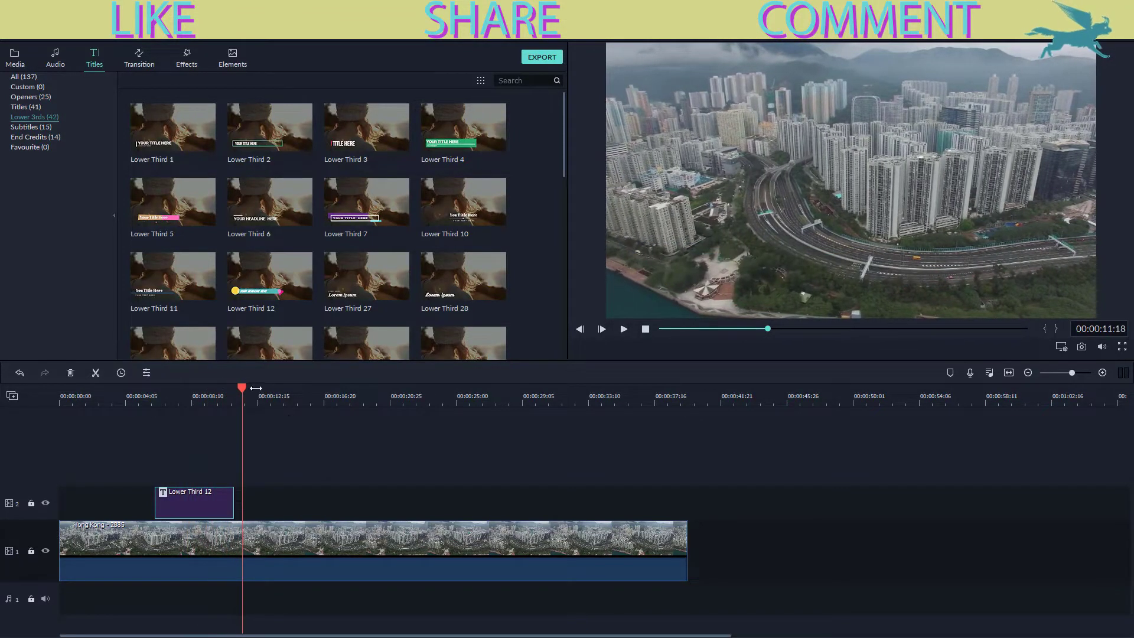
Replace the headline text of the Lower Third 12 title with "GET INTO MAN"
left_click_drag(242, 392, 169, 387)
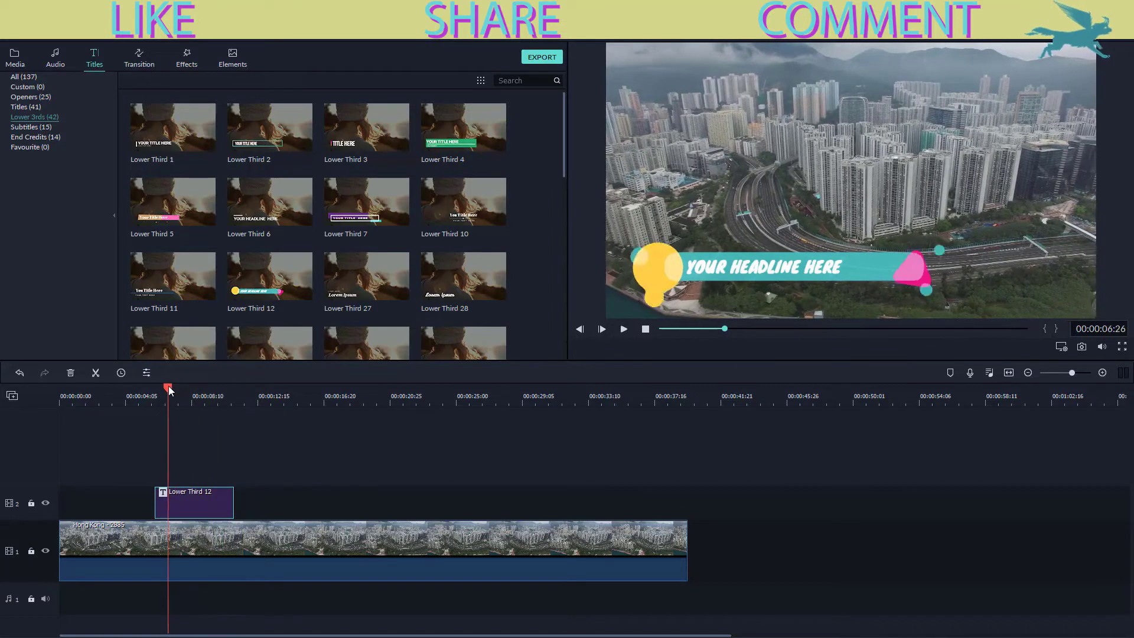
double_click(822, 265)
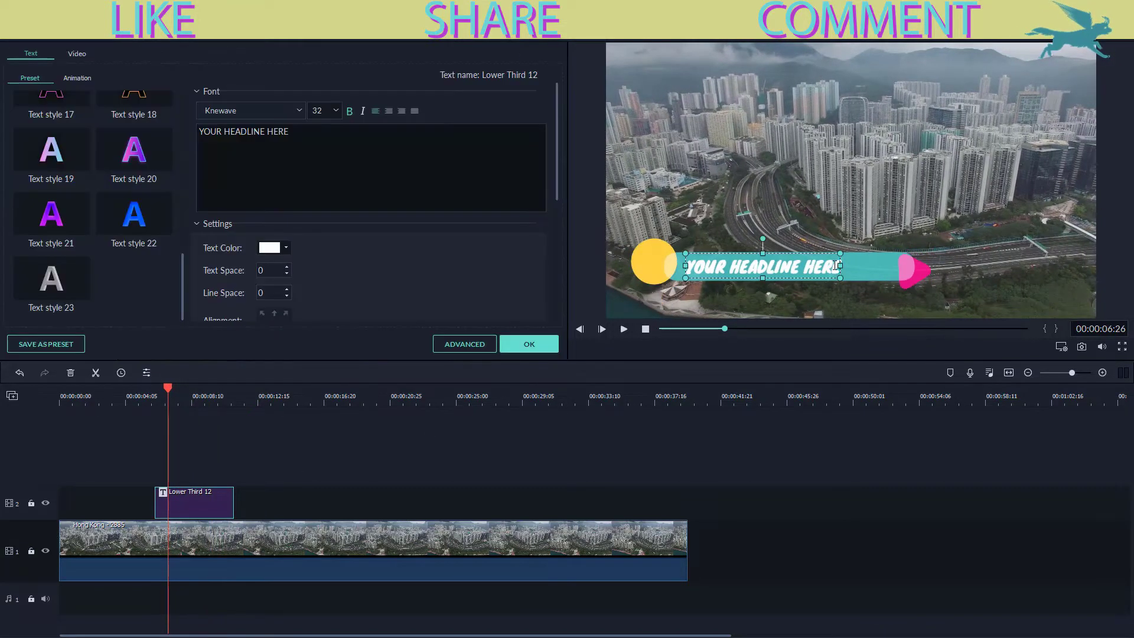
left_click(233, 469)
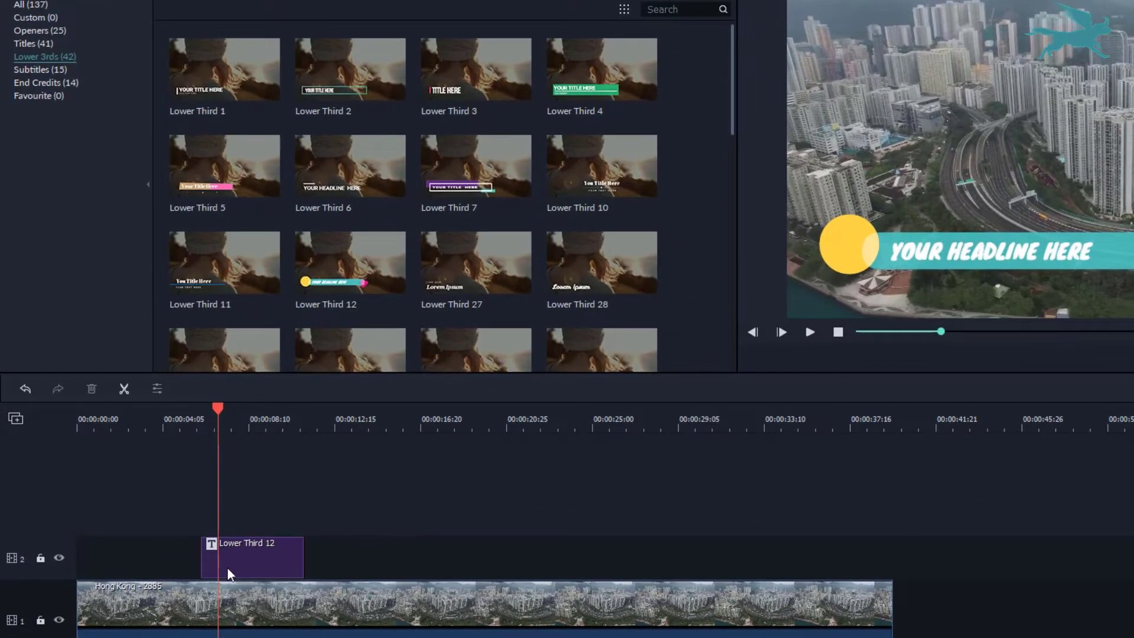
double_click(271, 570)
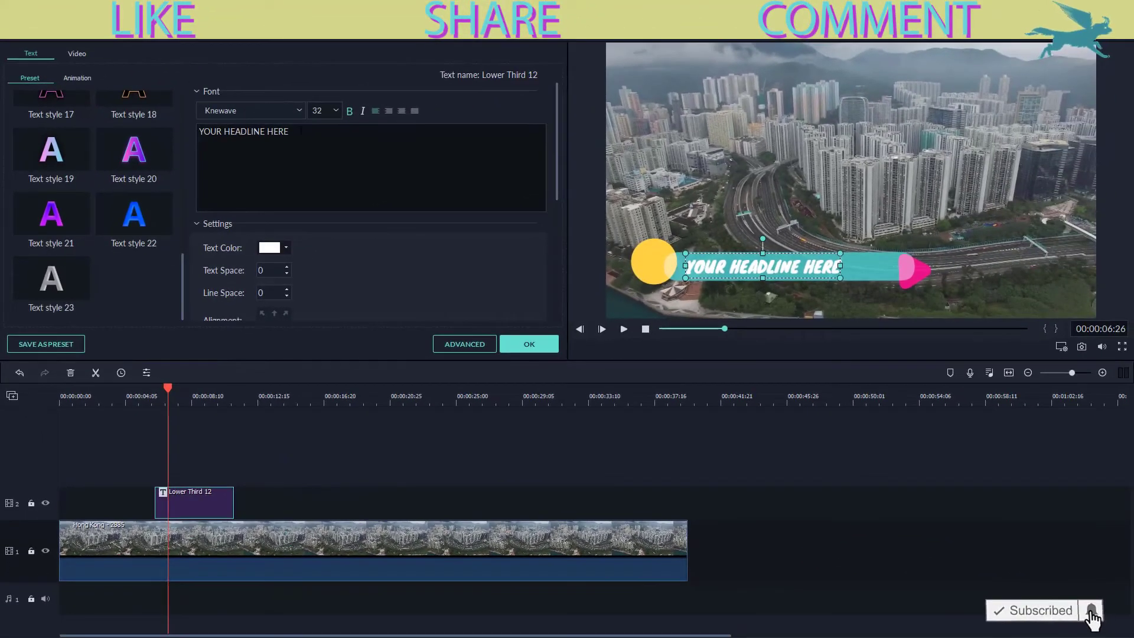
key("ctrl+a")
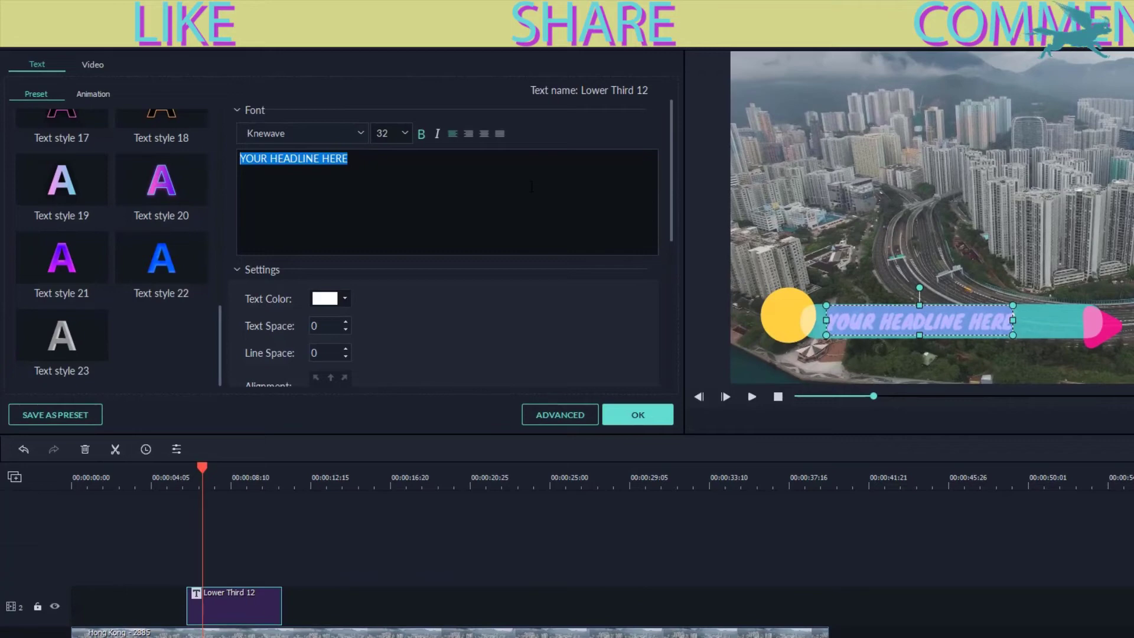
type("GET INTO MAN")
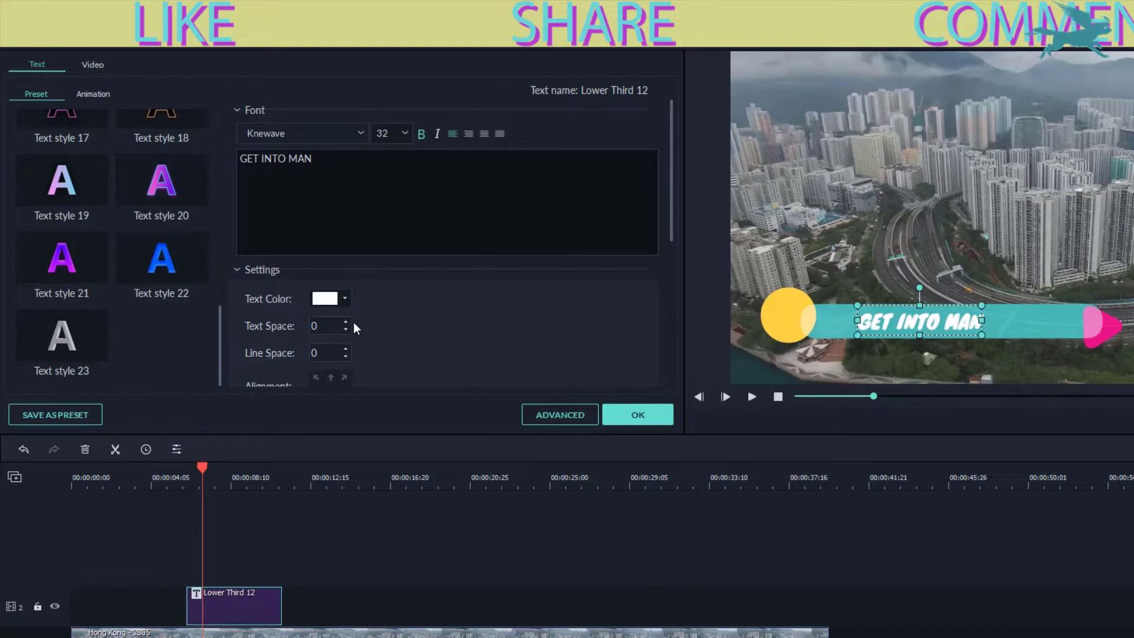
Set the headline's text spacing to 5, keeping its white text color
scroll(398, 324, "down", 1)
left_click(345, 255)
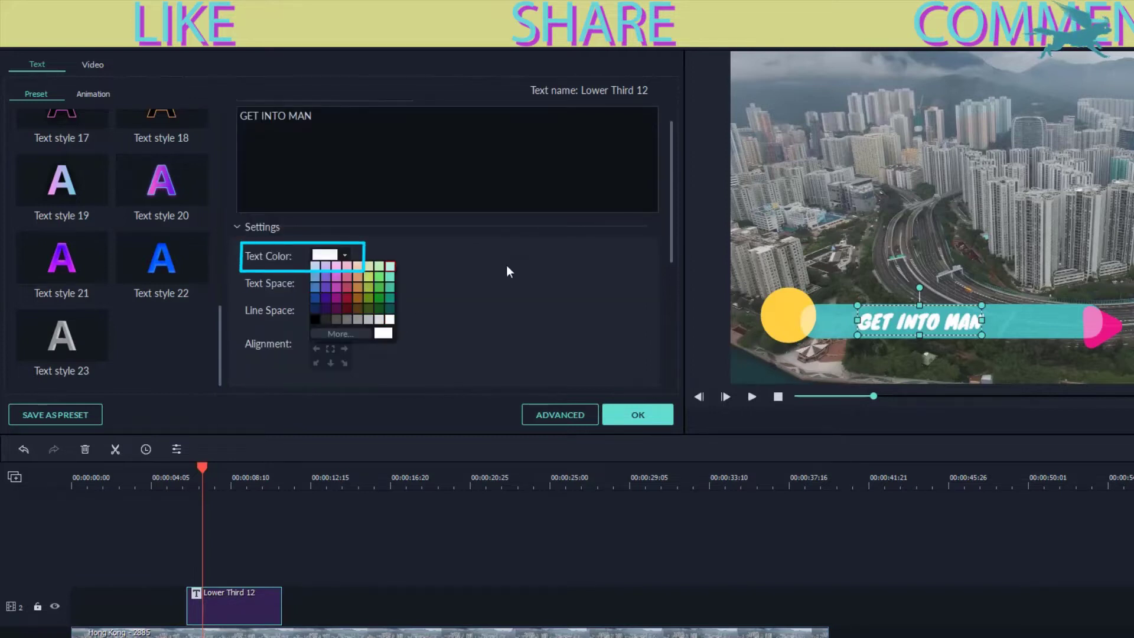
left_click(449, 291)
scroll(327, 283, "up", 4)
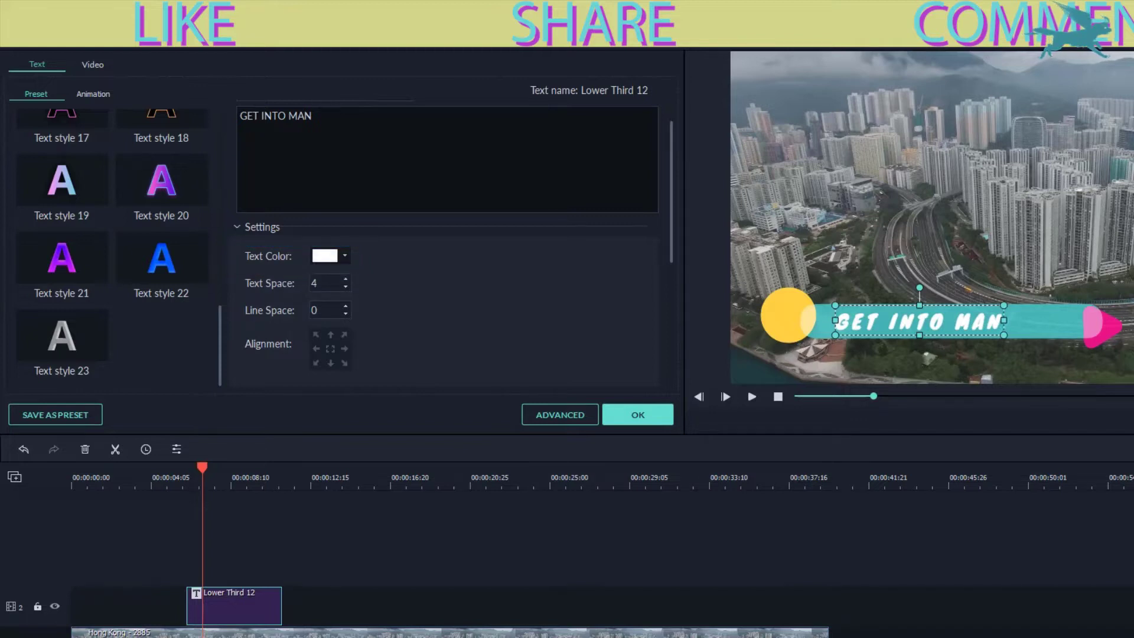
scroll(328, 283, "up", 1)
scroll(306, 158, "up", 1)
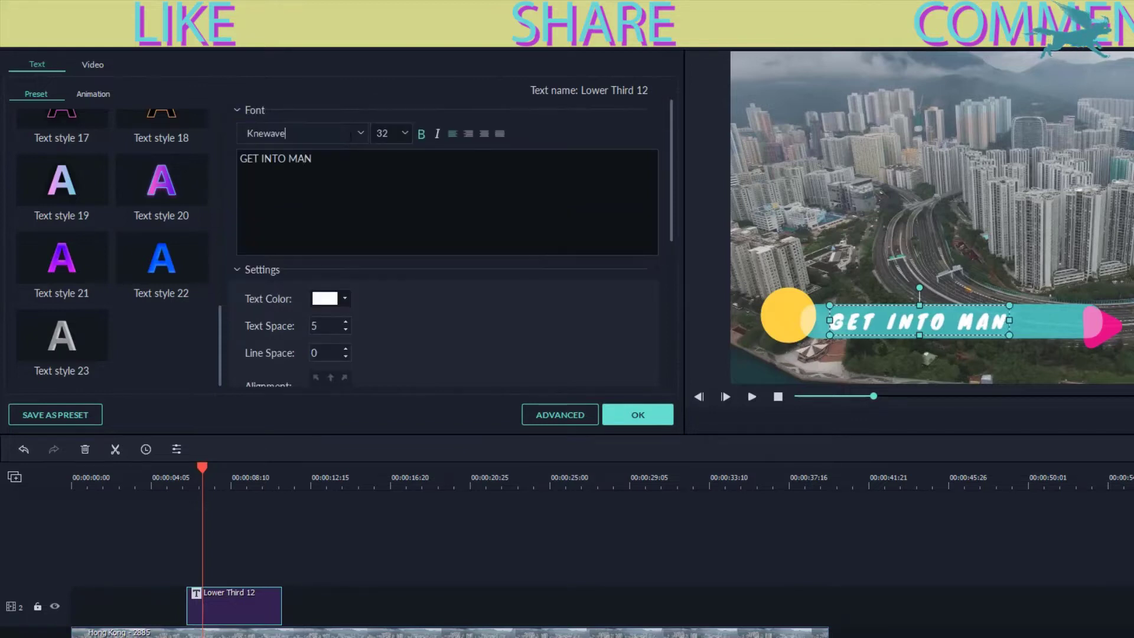
Try the Klepto ITC TT font on the headline and return it to Knewave
left_click(364, 133)
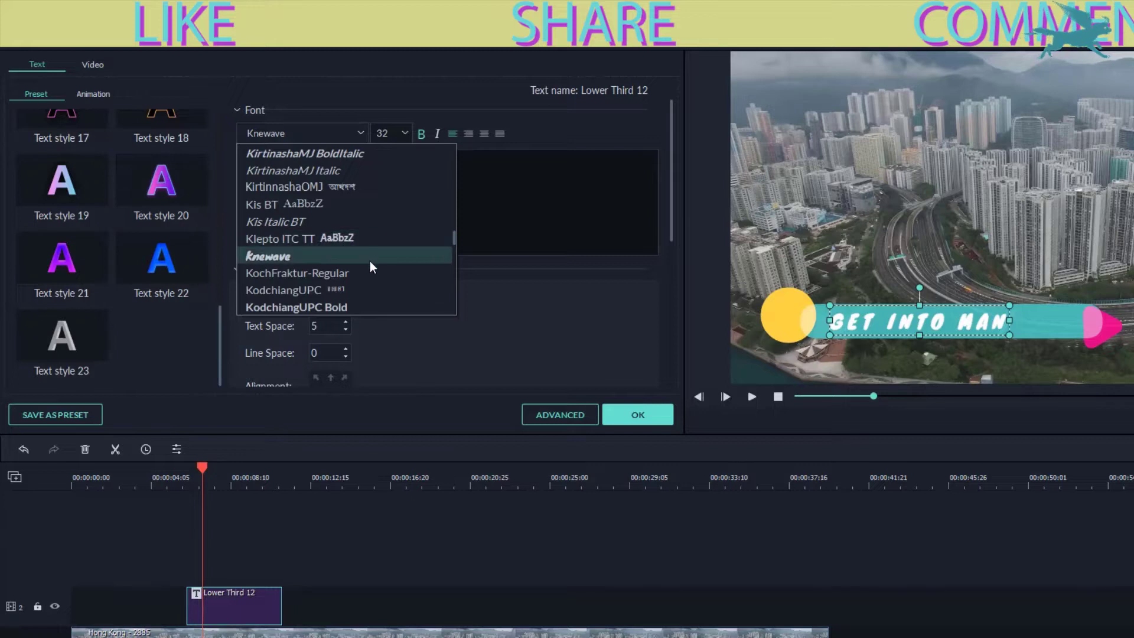
left_click(368, 239)
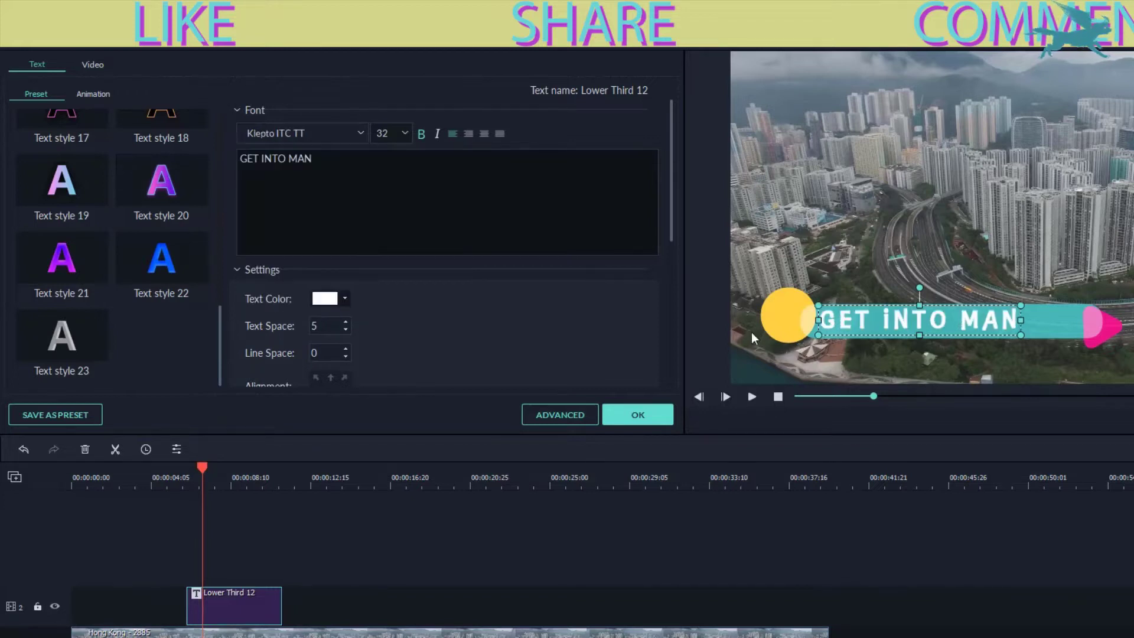
left_click(364, 134)
left_click(369, 257)
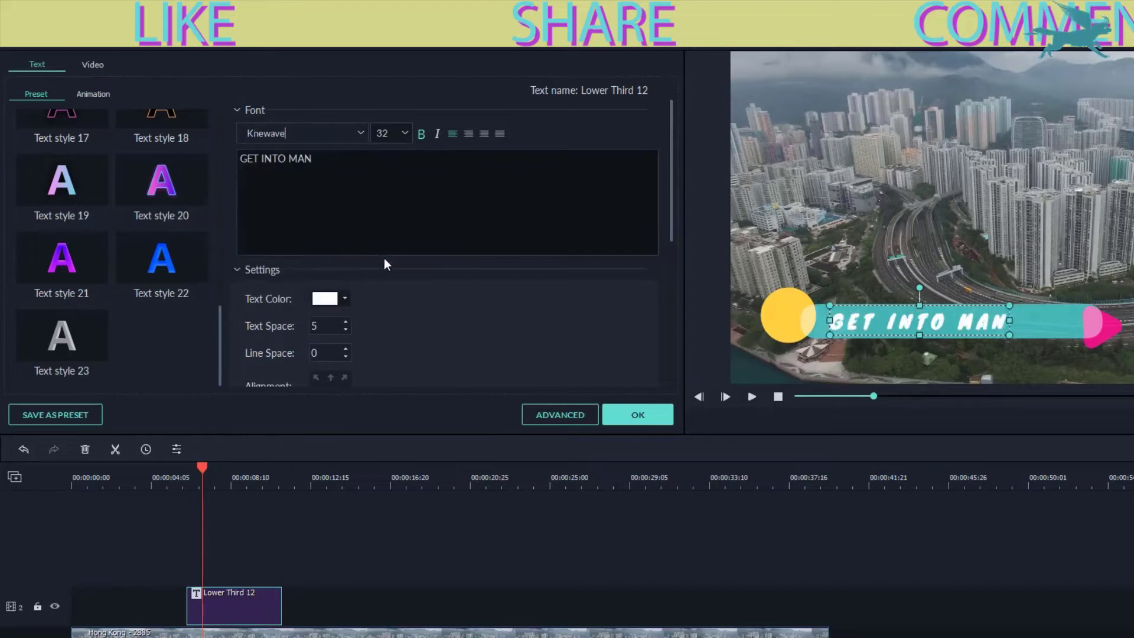
Examine the text style presets and the advanced text editor's customization and animation options for the headline
scroll(142, 222, "up", 6)
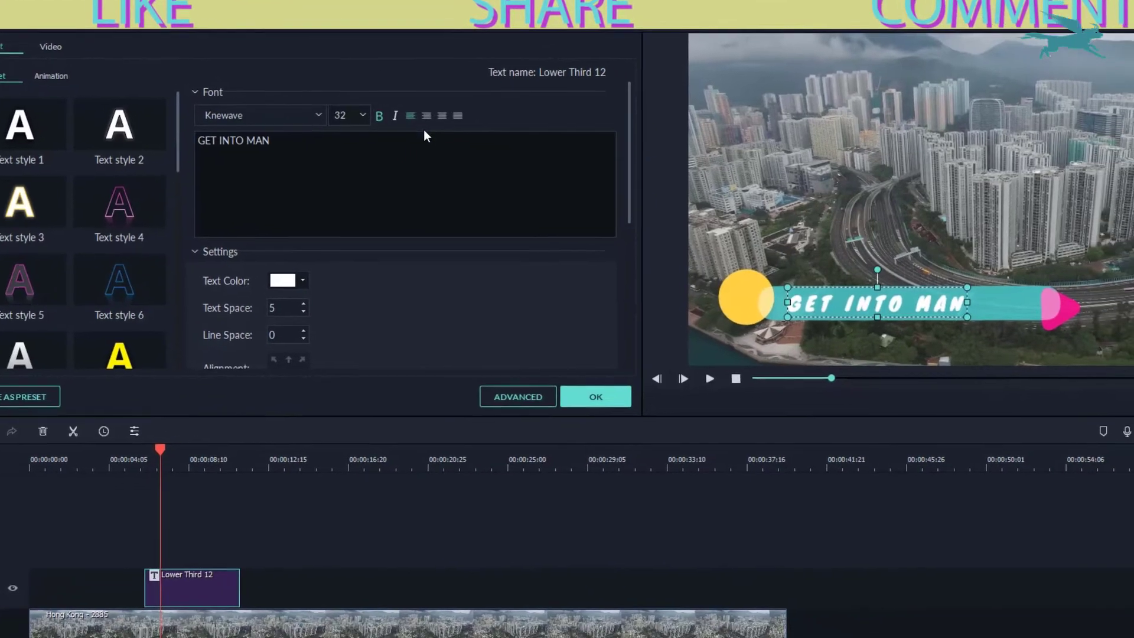
scroll(502, 266, "down", 3)
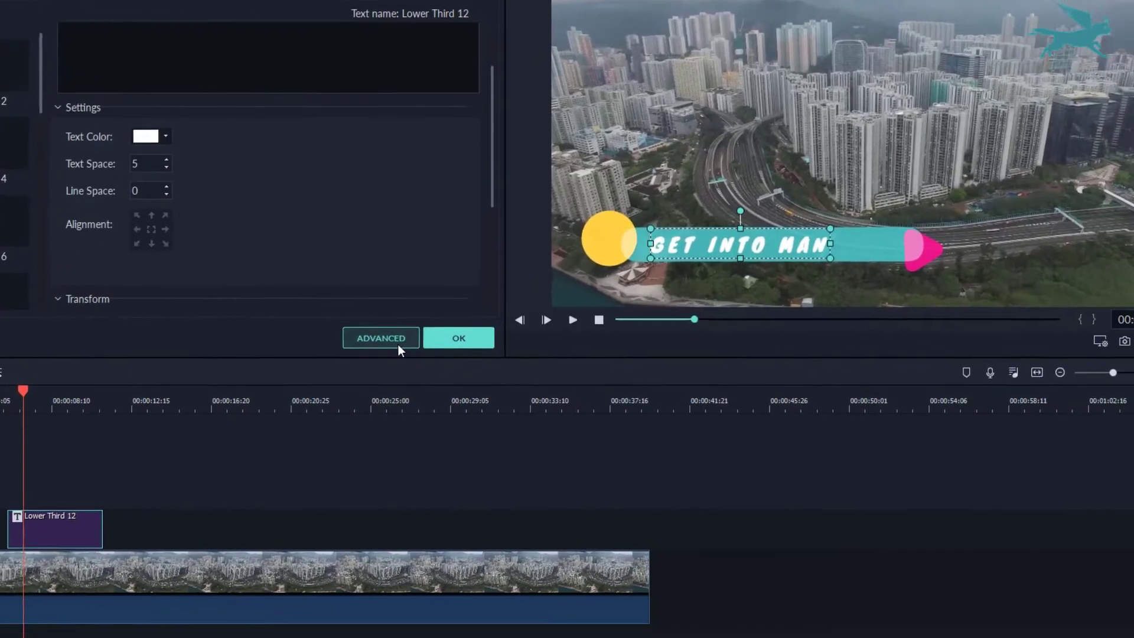
left_click(398, 345)
scroll(176, 377, "down", 5)
scroll(176, 377, "up", 1)
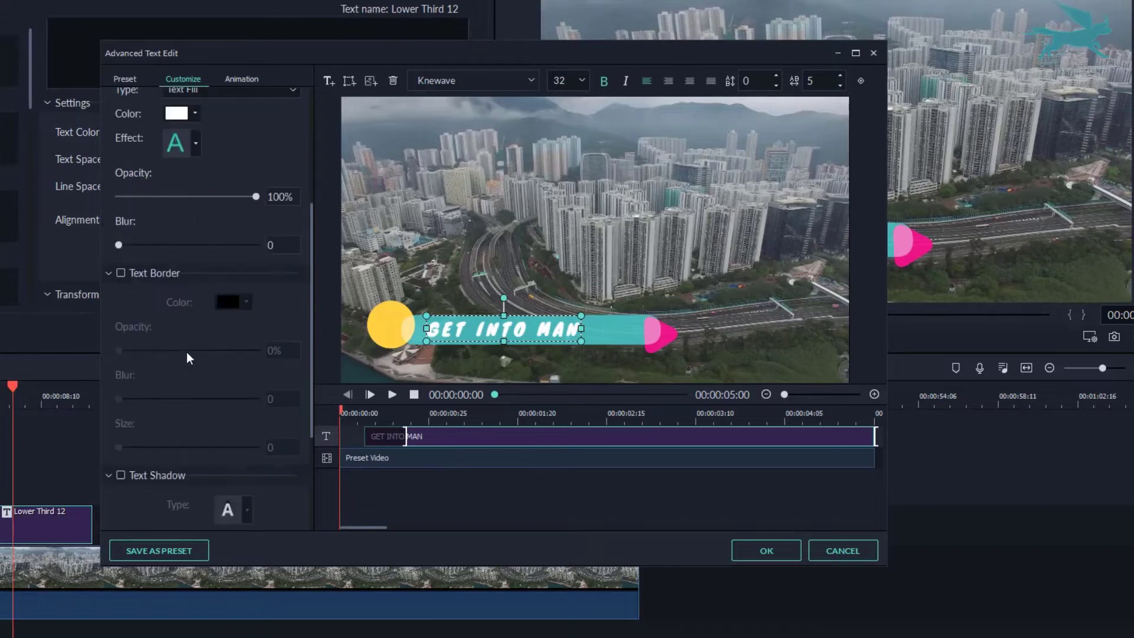
scroll(189, 343, "up", 2)
left_click(241, 79)
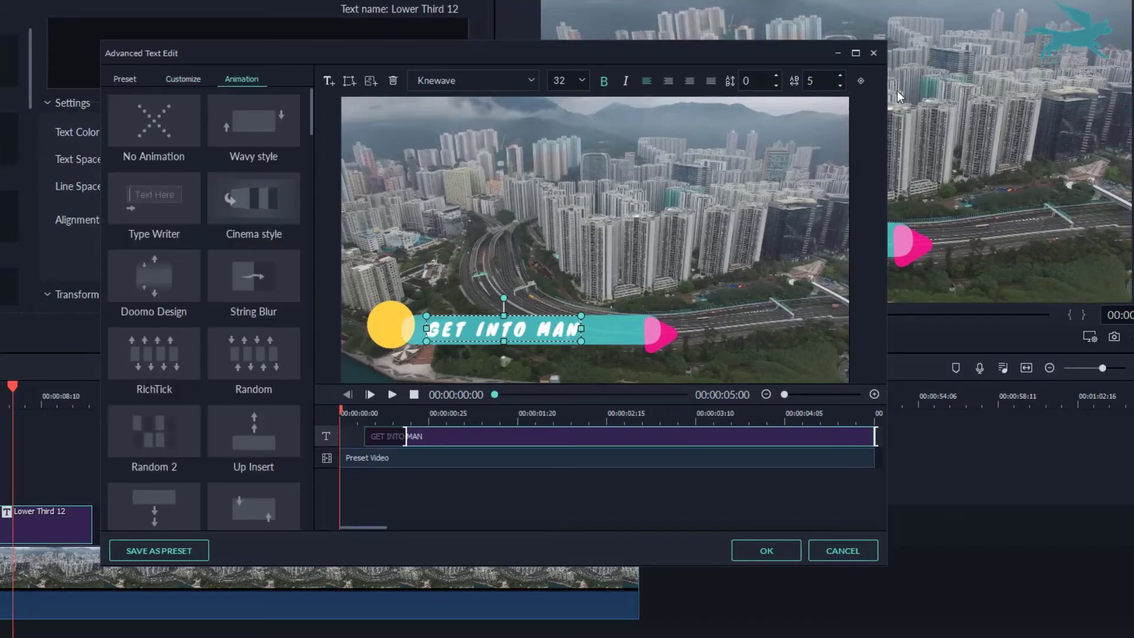
left_click(771, 554)
left_click(448, 335)
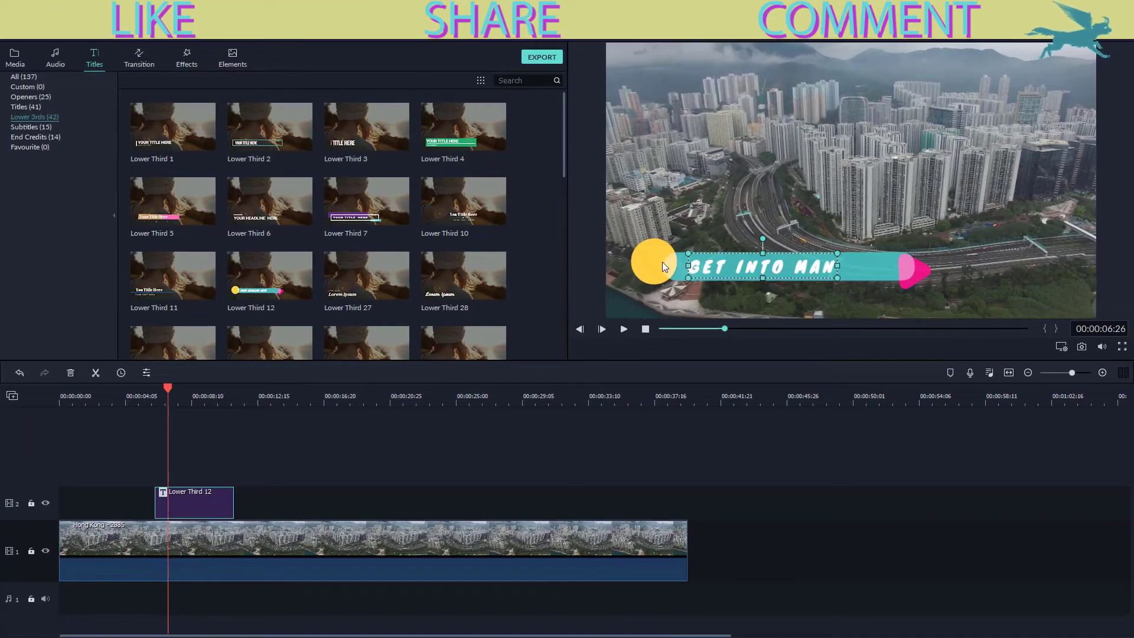
Scale the lower third's background graphic to 73.10% and move it to X -154.0, Y -144.0
double_click(655, 261)
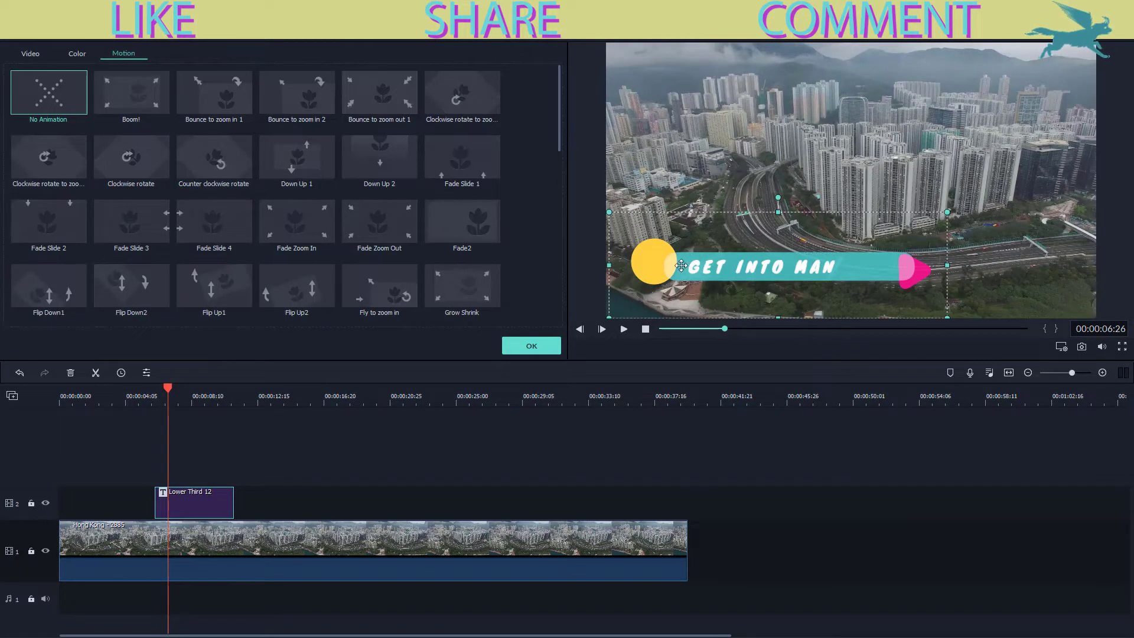
left_click(77, 53)
left_click(32, 52)
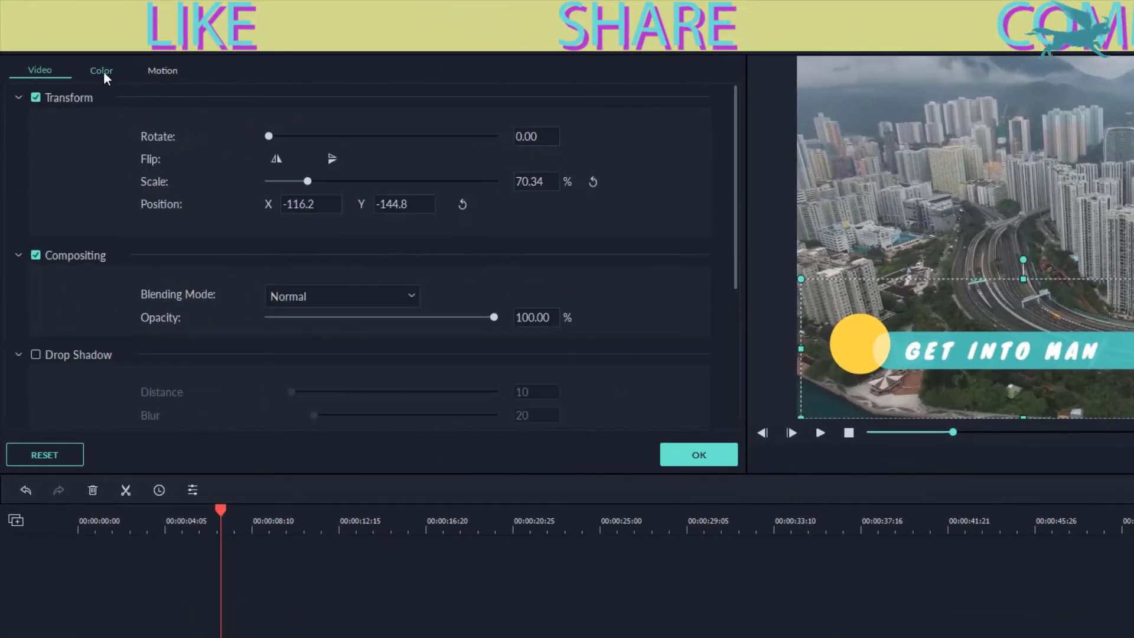
mouse_move(268, 136)
left_mouse_down()
mouse_move(281, 135)
mouse_move(268, 137)
left_mouse_up()
mouse_move(309, 184)
left_mouse_down()
mouse_move(329, 184)
mouse_move(309, 183)
left_mouse_up()
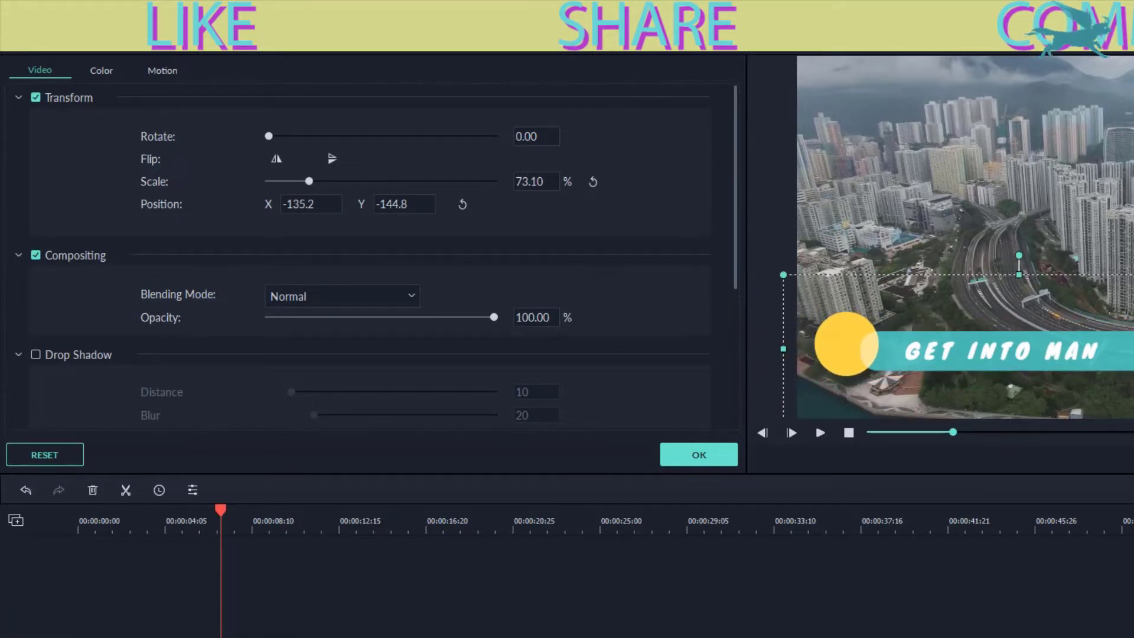
left_click(420, 295)
left_click(506, 294)
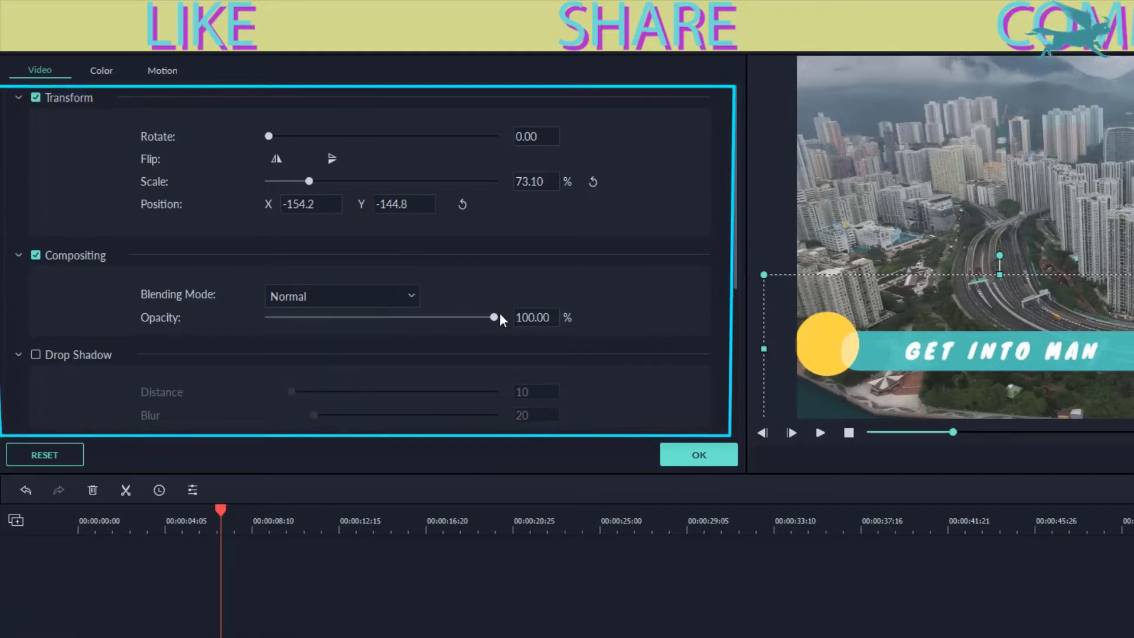
left_click(36, 355)
left_click(36, 354)
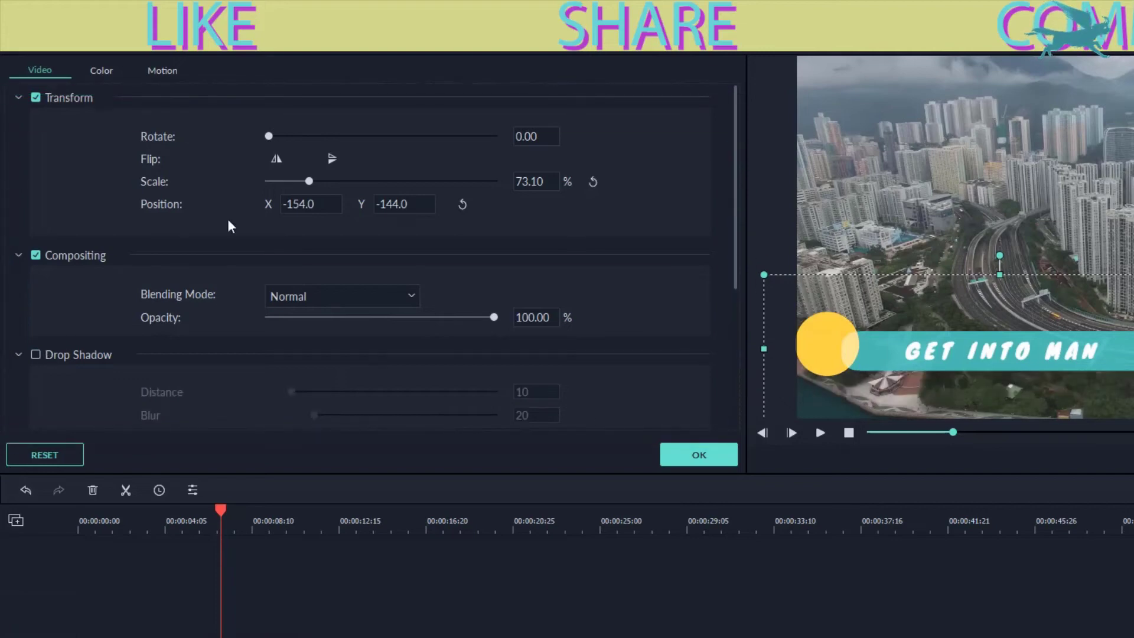
Set the background graphic's white balance tint to 0.30 and apply the graphic's settings
left_click(112, 71)
left_click_drag(365, 183, 410, 231)
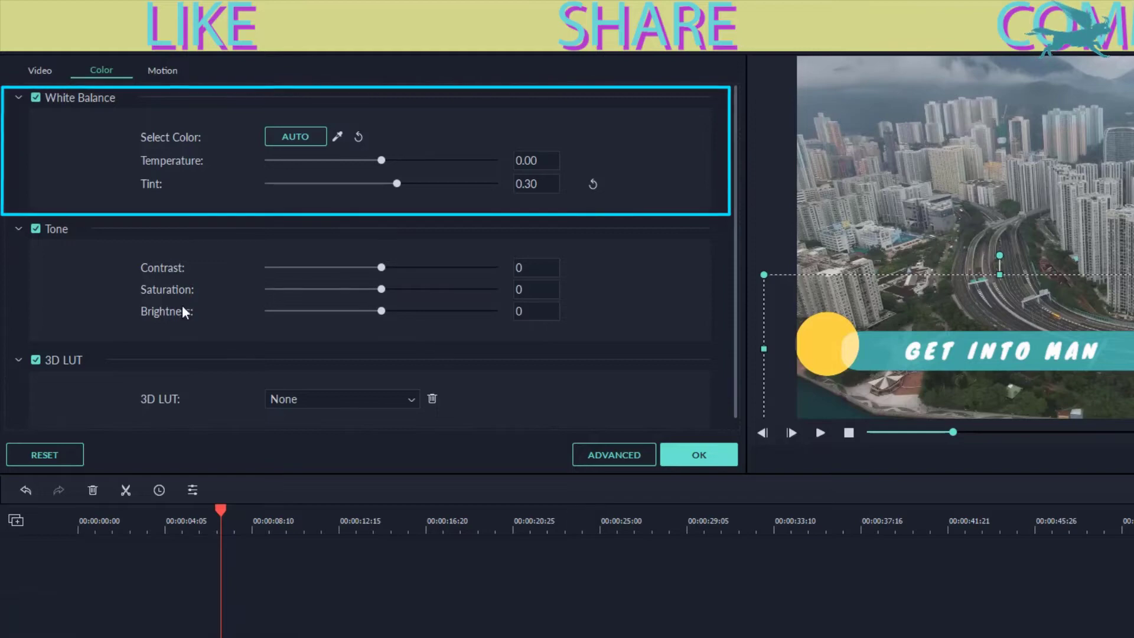
left_click(158, 72)
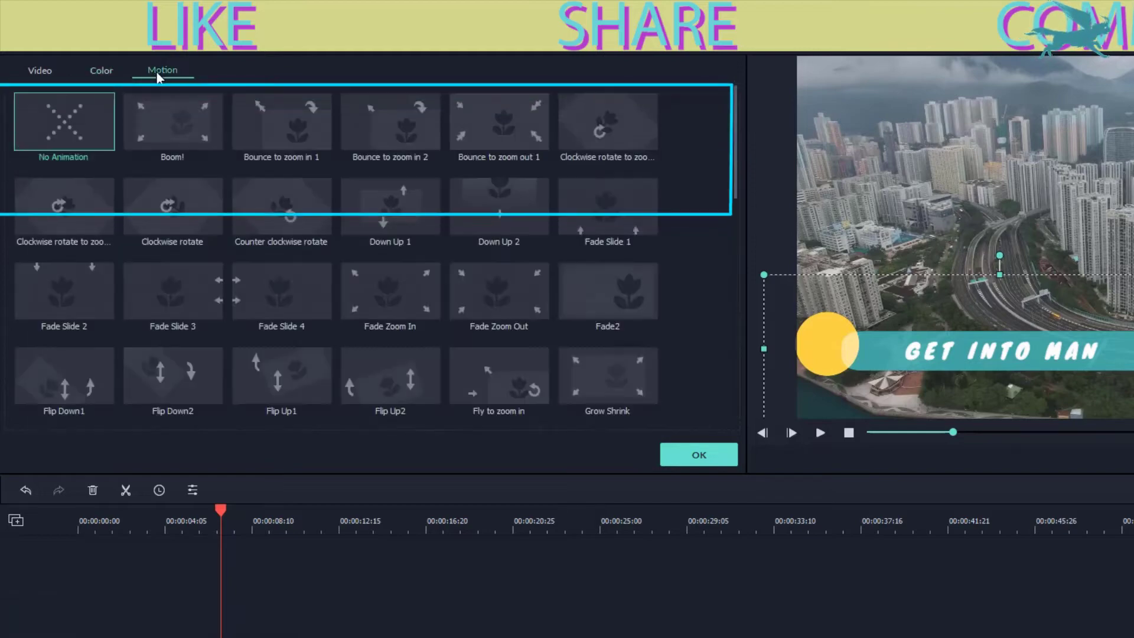
left_click(98, 71)
left_click(59, 72)
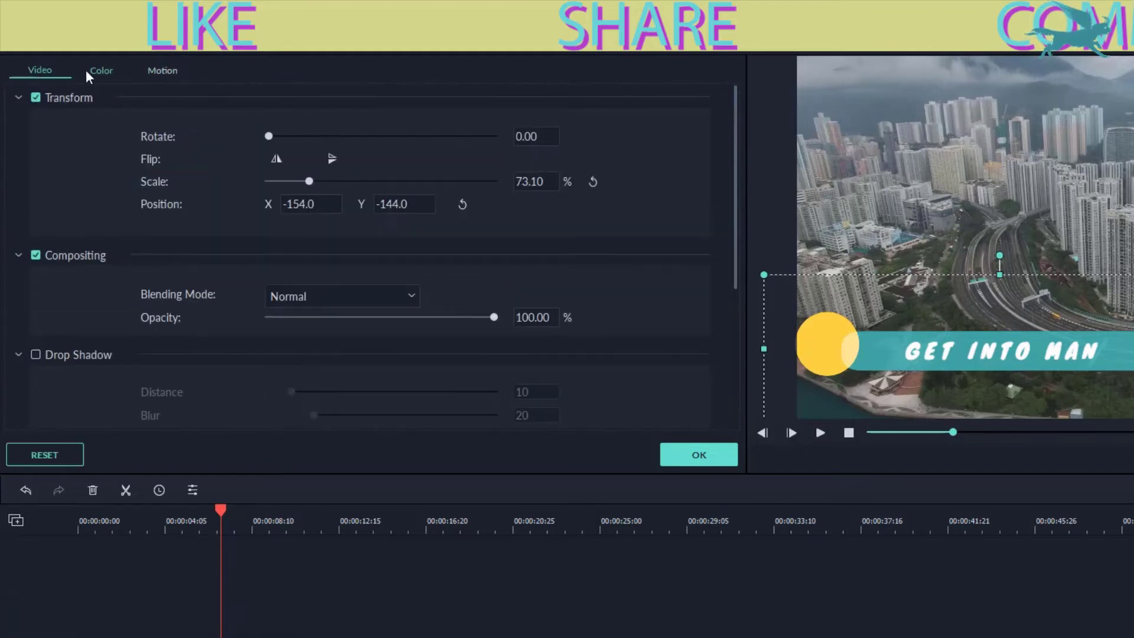
left_click(690, 463)
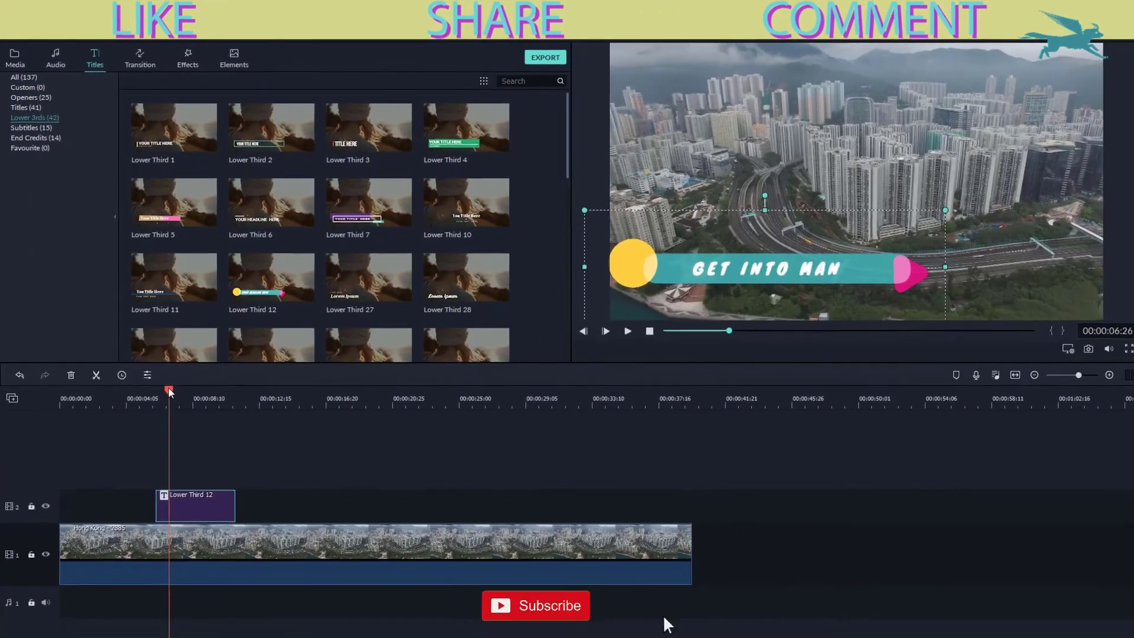
Play back the customized lower third from the start of its title clip
left_click_drag(222, 512, 190, 515)
key("space")
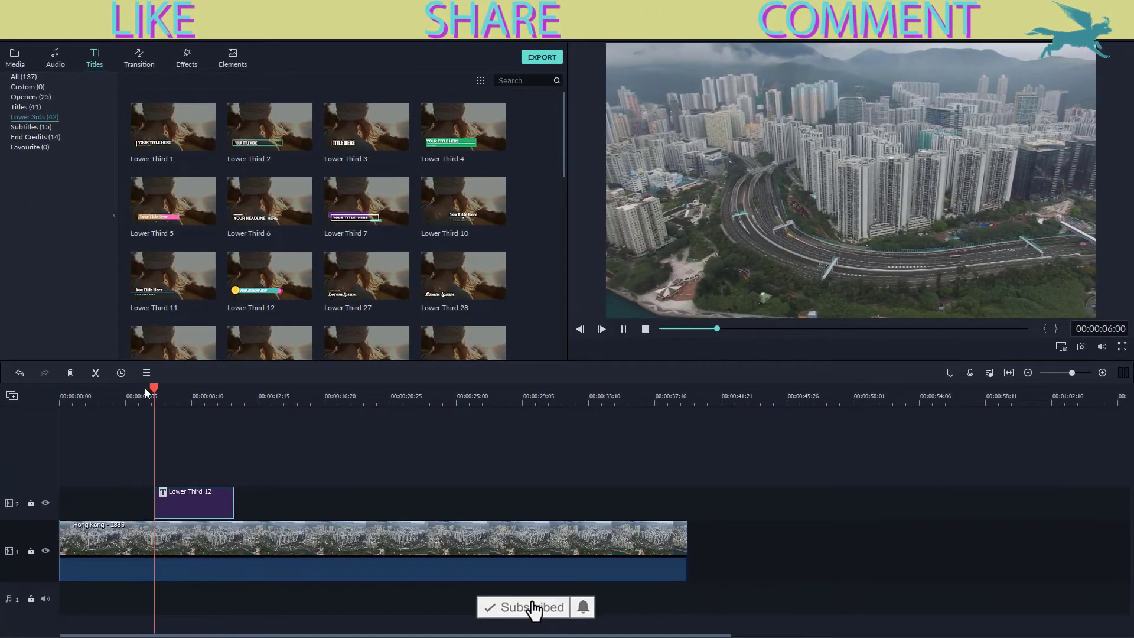
Add the Lower Third 1 title to track 2 at 00:00:13:27, after the Lower Third 12 clip, and preview its animation
key("space")
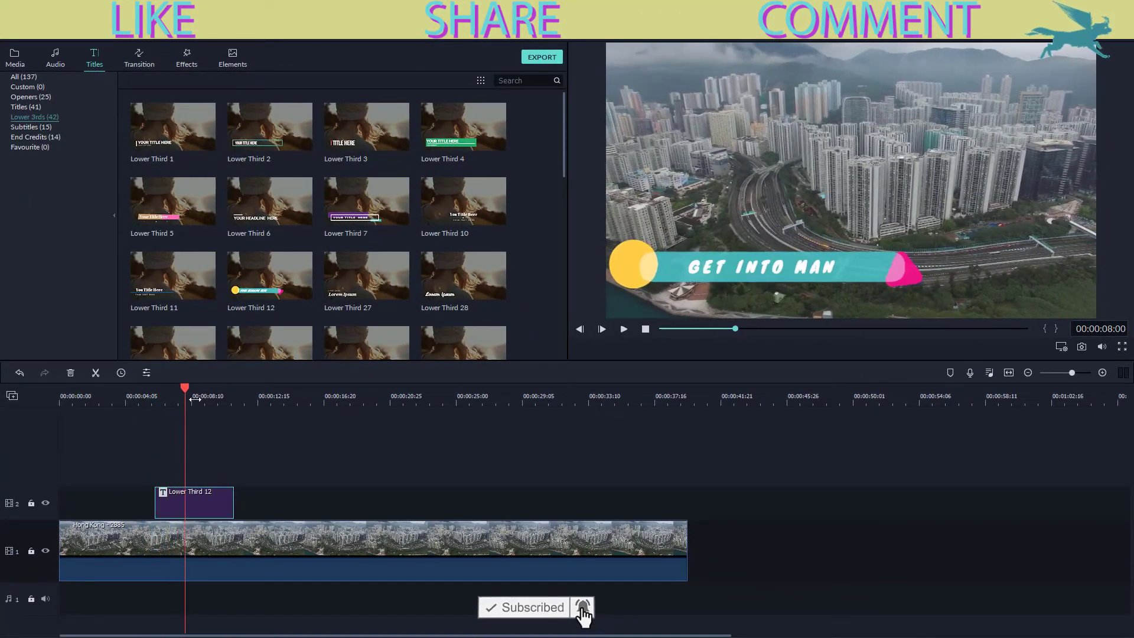
left_click(202, 388)
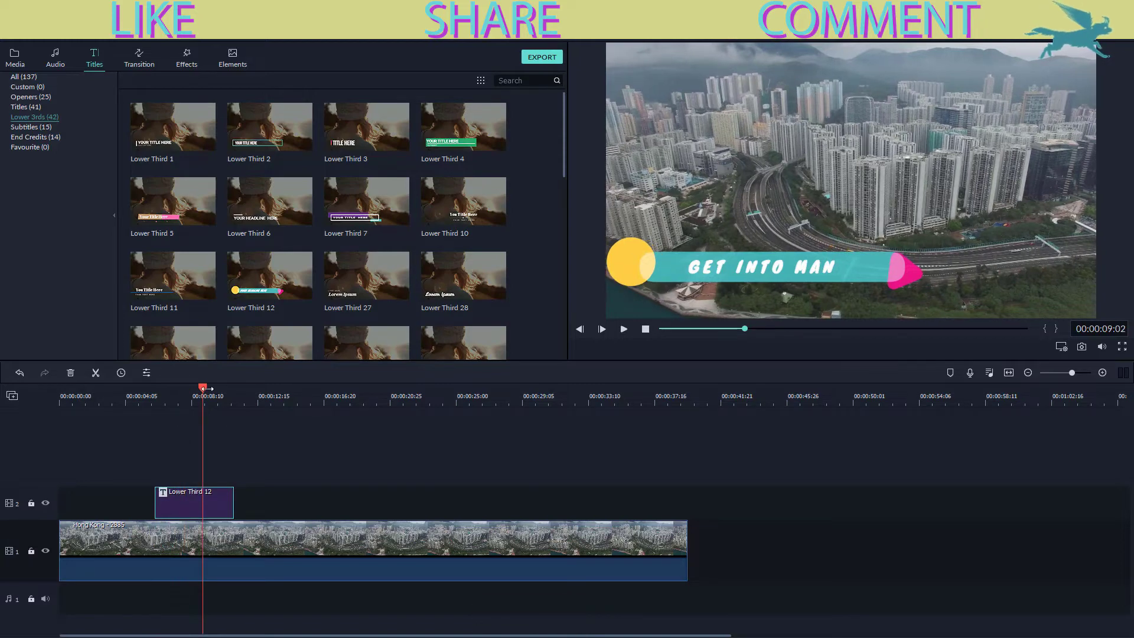
left_click_drag(205, 393, 281, 395)
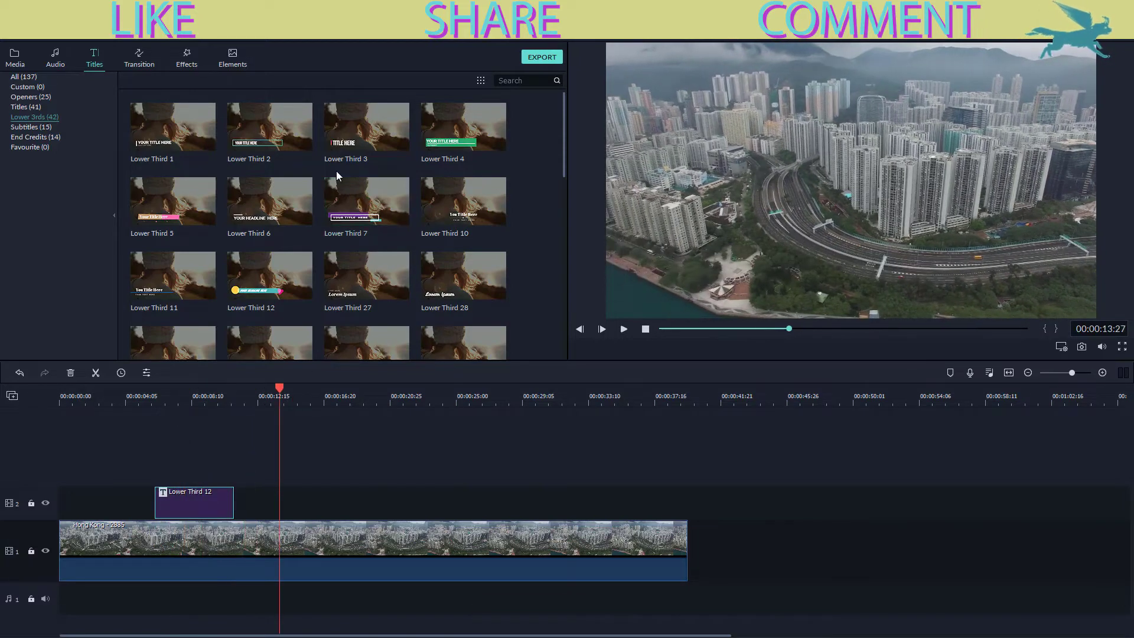
left_click_drag(205, 147, 278, 500)
key("space")
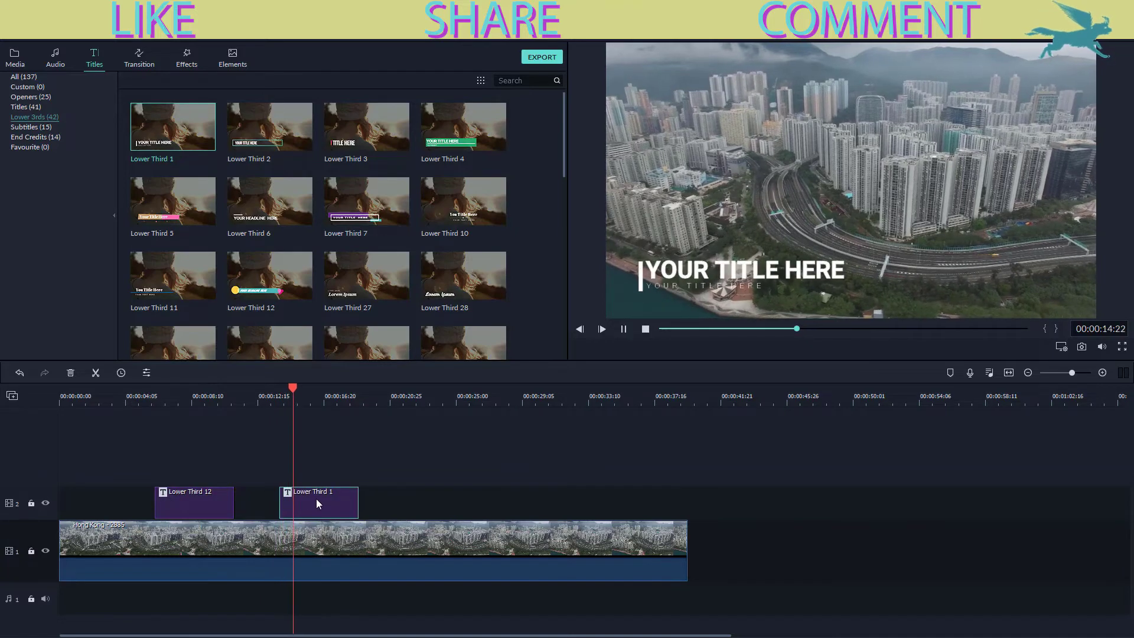
key("space")
Change the headline of the Lower Third 1 title to "GET INTO MAN"
left_click(314, 402)
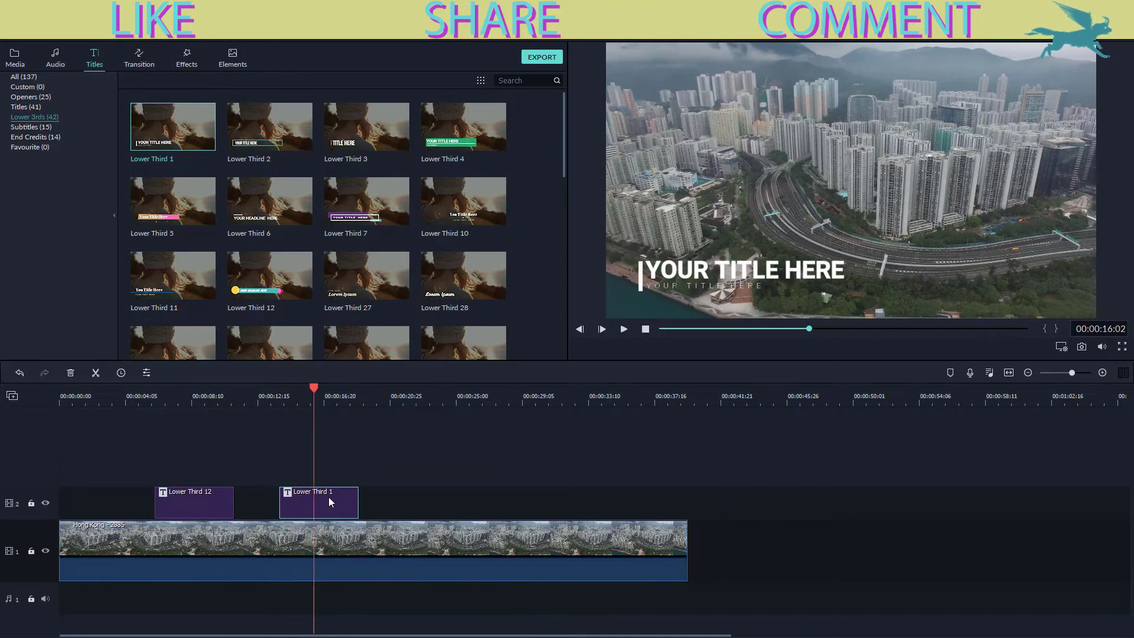
double_click(328, 497)
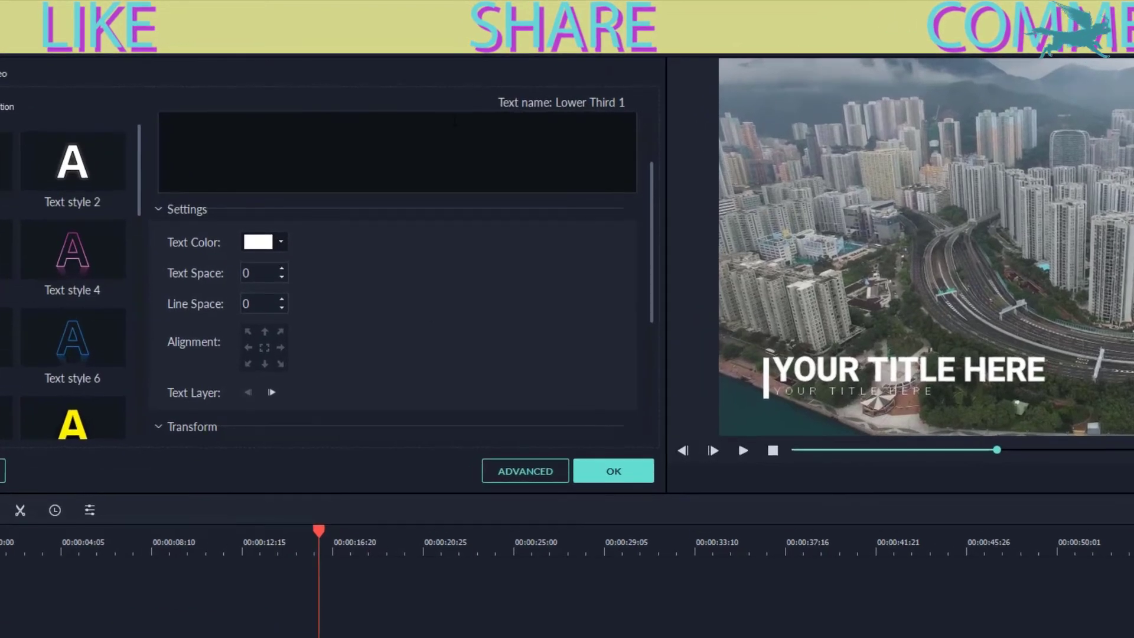
scroll(280, 294, "up", 3)
left_click_drag(323, 189, 99, 173)
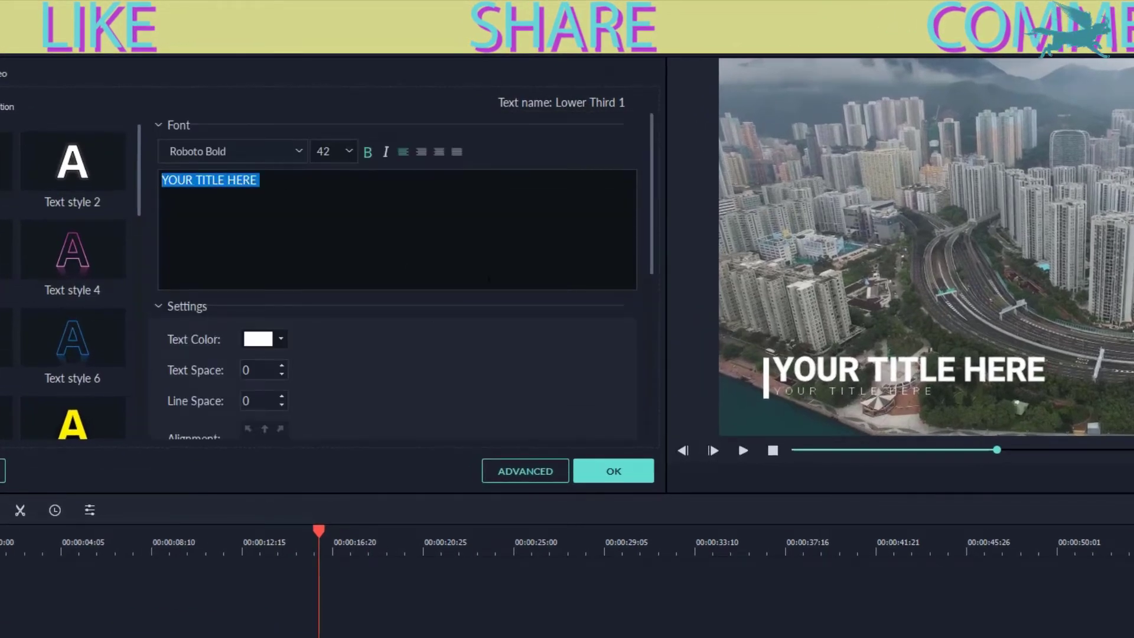
type("GET INTO MAN")
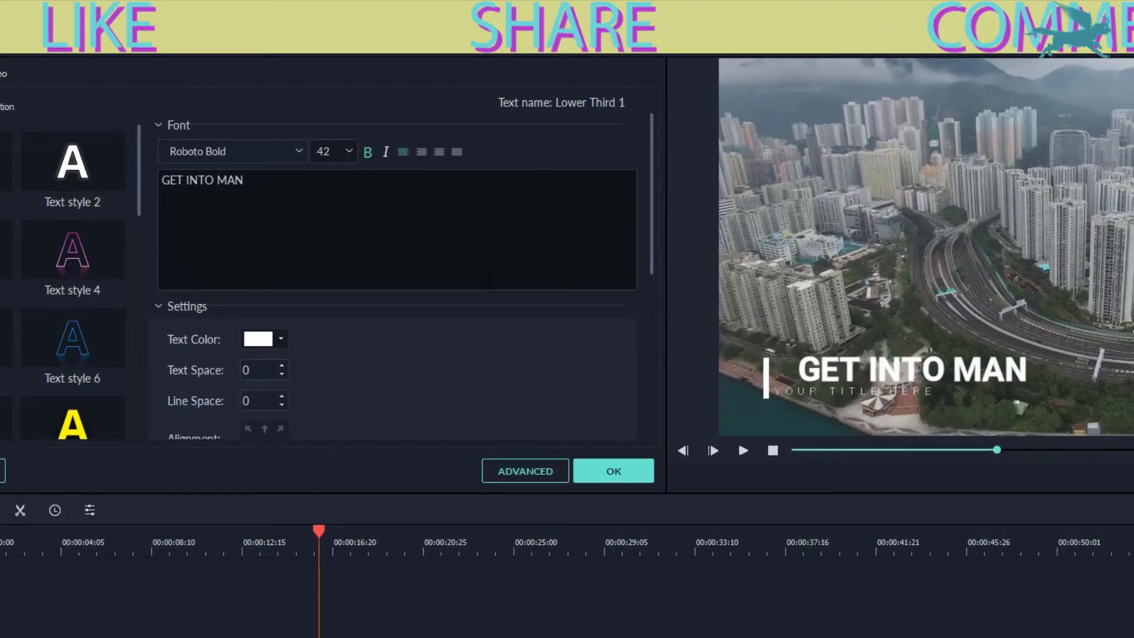
left_click(515, 601)
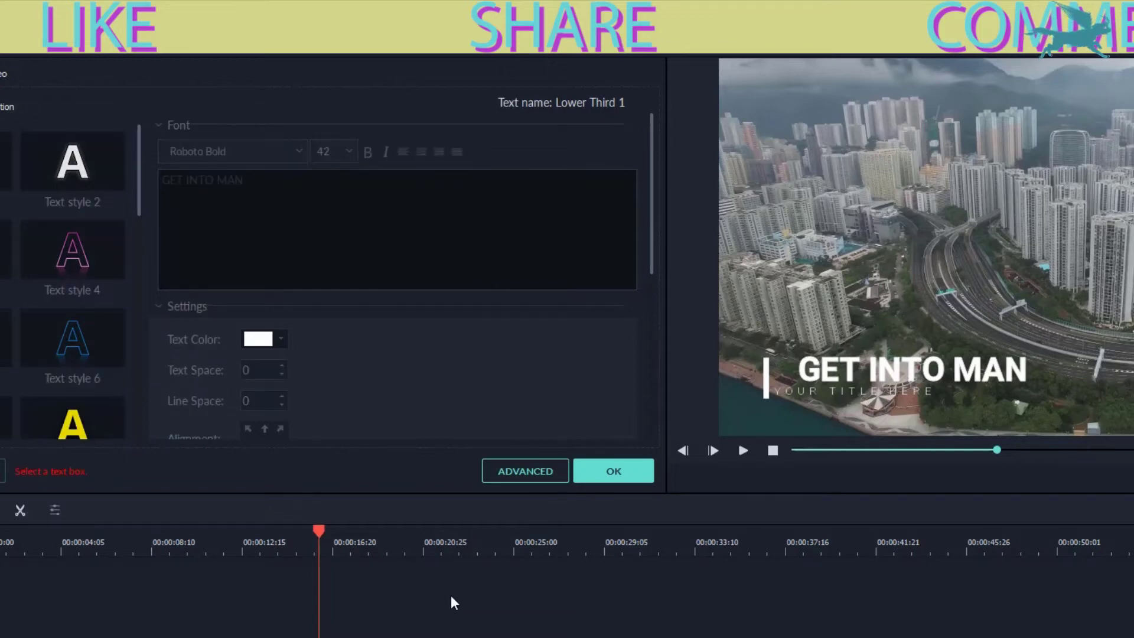
Replace the small subtitle beneath the Lower Third 1 headline with "EDITING"
left_click(888, 398)
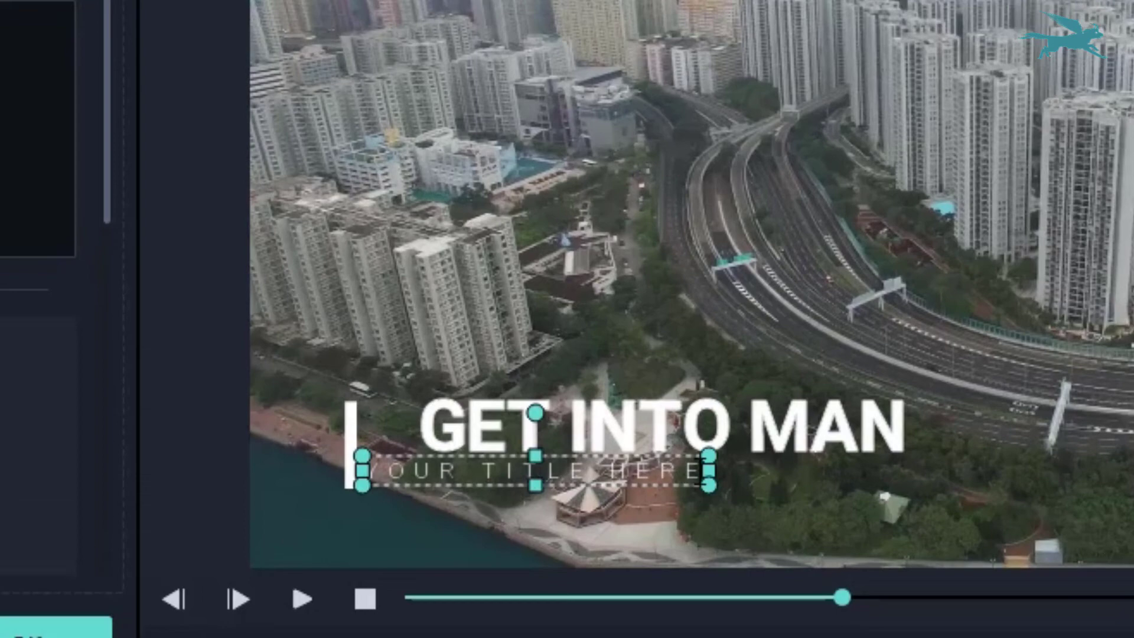
left_click_drag(931, 390, 836, 391)
left_click_drag(599, 447, 476, 448)
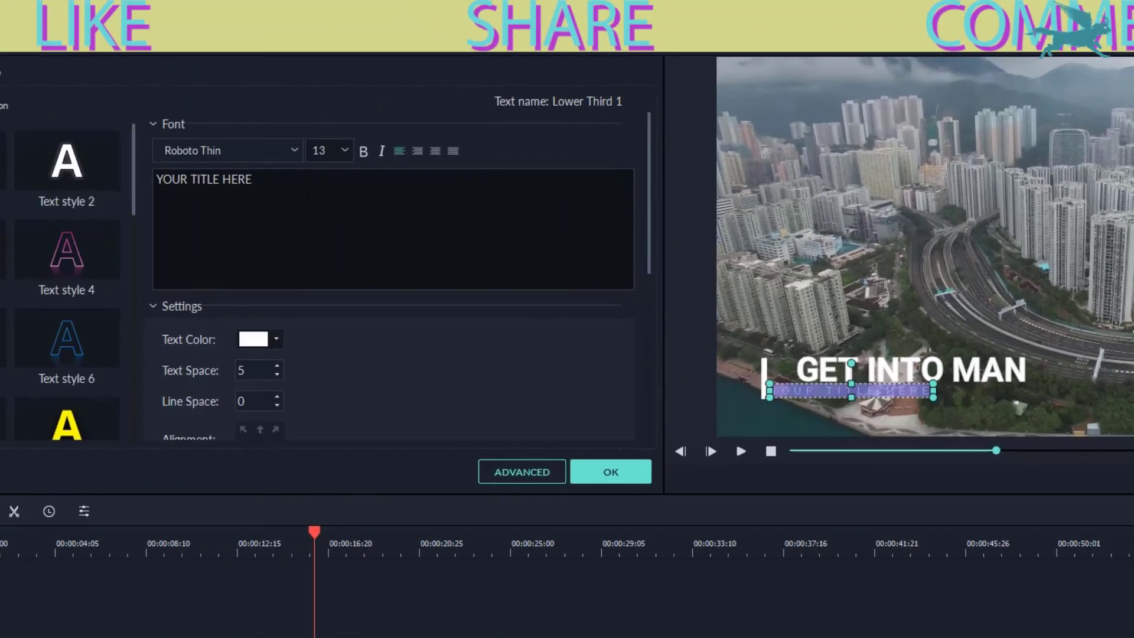
left_click_drag(254, 179, 157, 179)
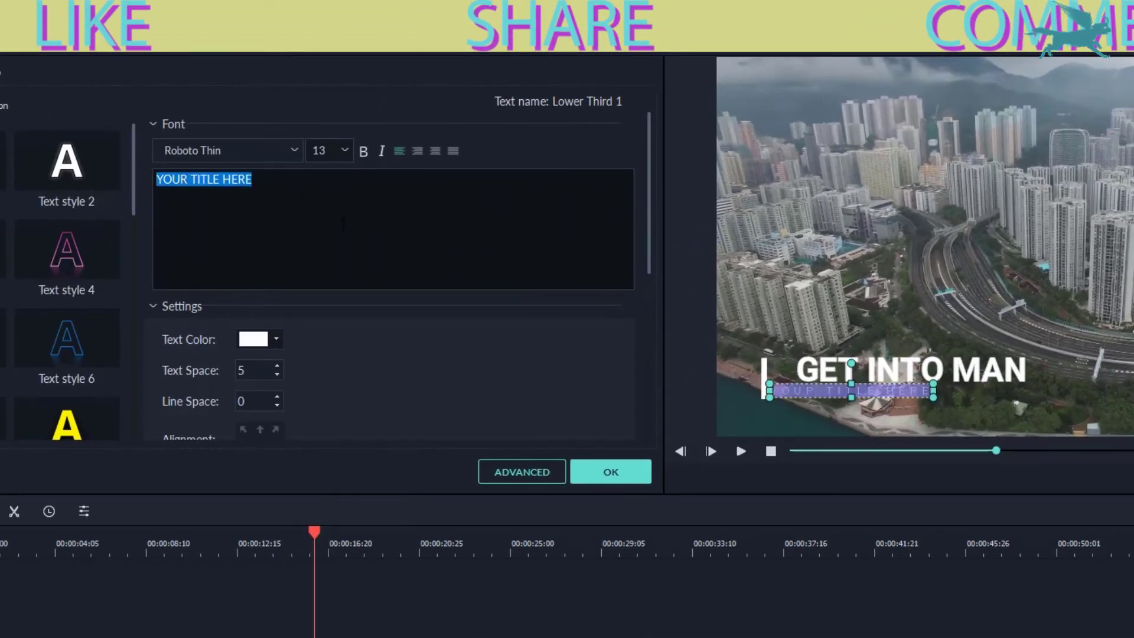
type("ED")
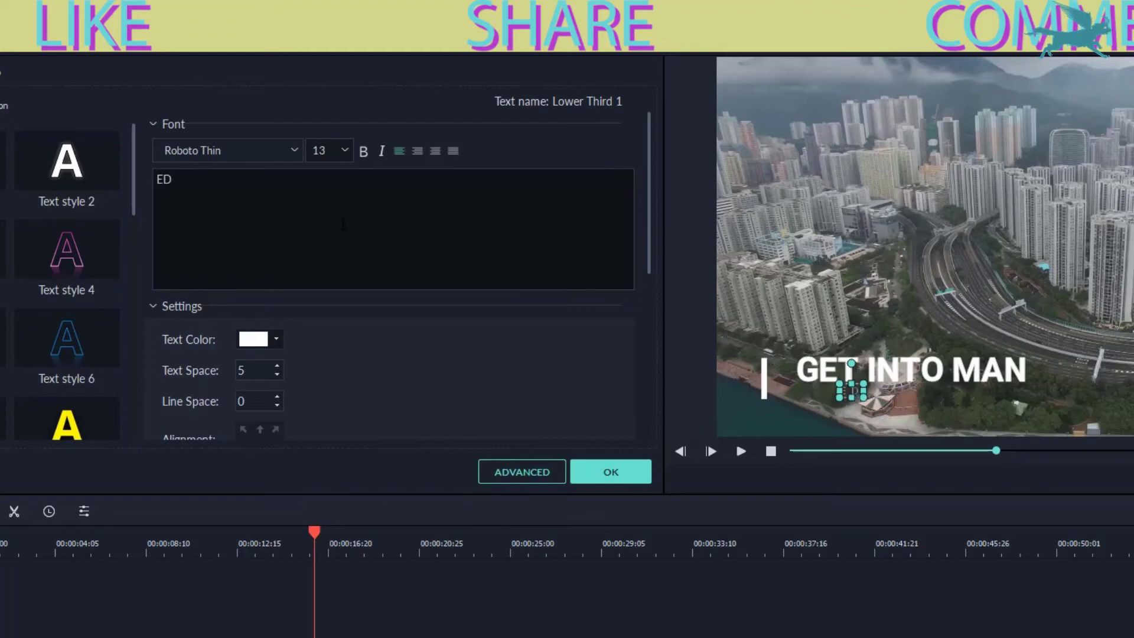
type("ITING")
left_click(551, 636)
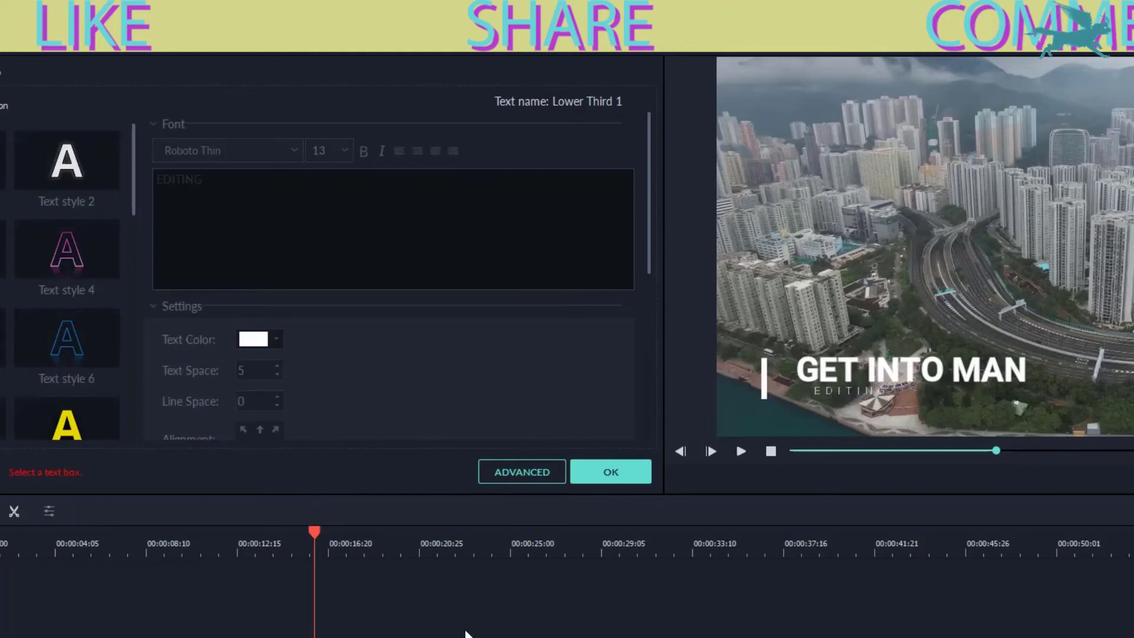
left_click(322, 618)
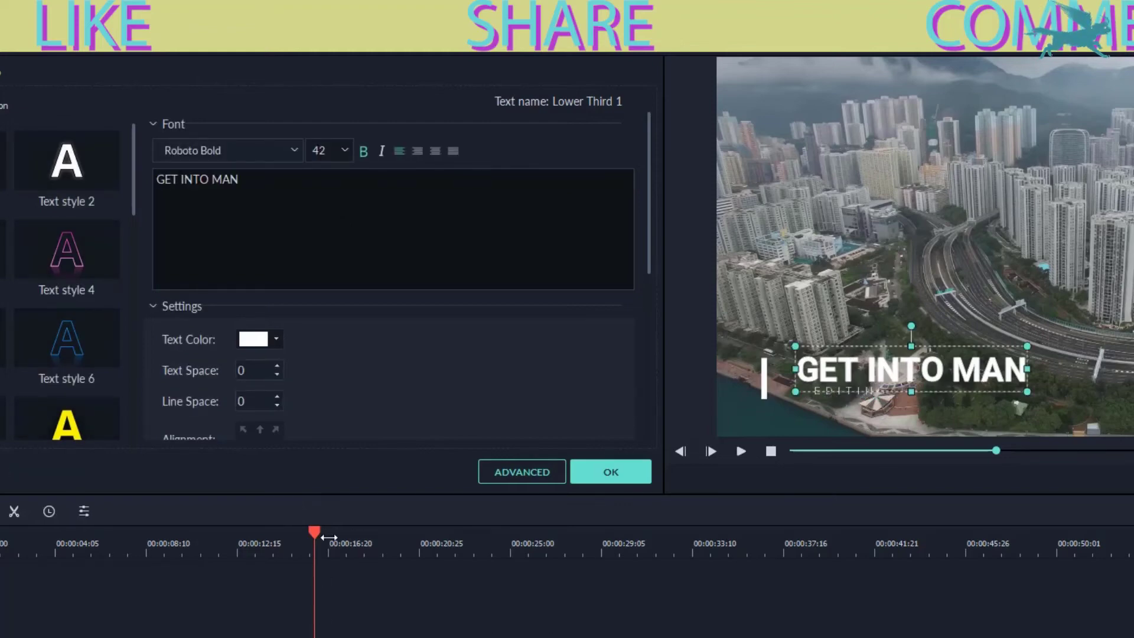
Play back part of the Lower Third 12 title clip to review its animation
left_click_drag(310, 530, 191, 547)
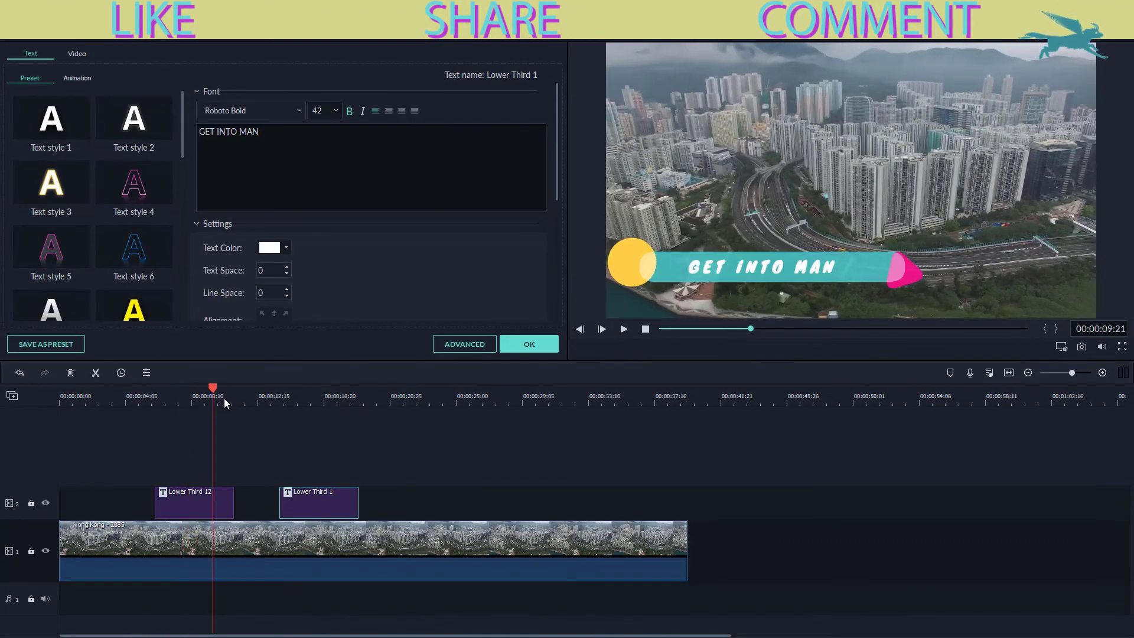
left_click_drag(224, 399, 176, 406)
key("space")
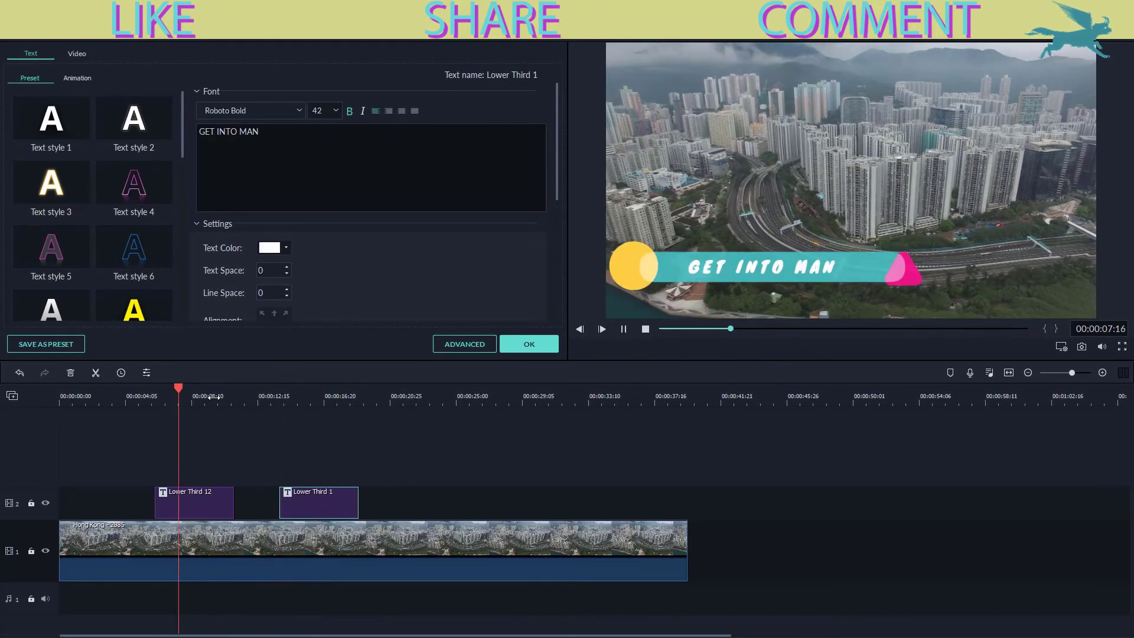
key("space")
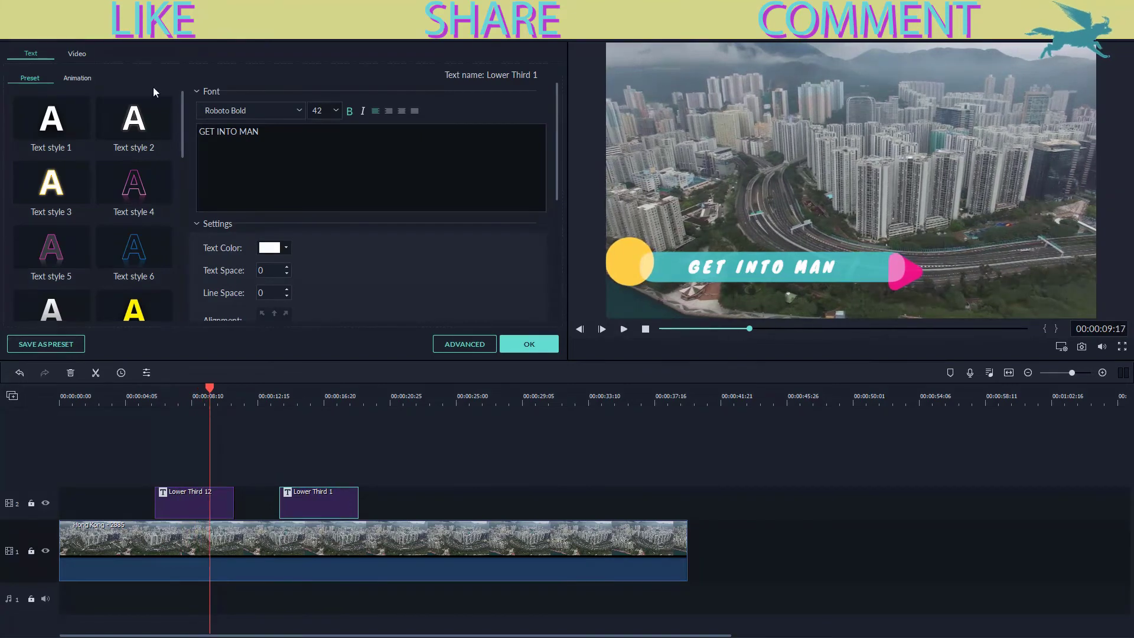
Apply the Lower Third 1 text edits and look through the remaining Lower 3rds presets
left_click(529, 343)
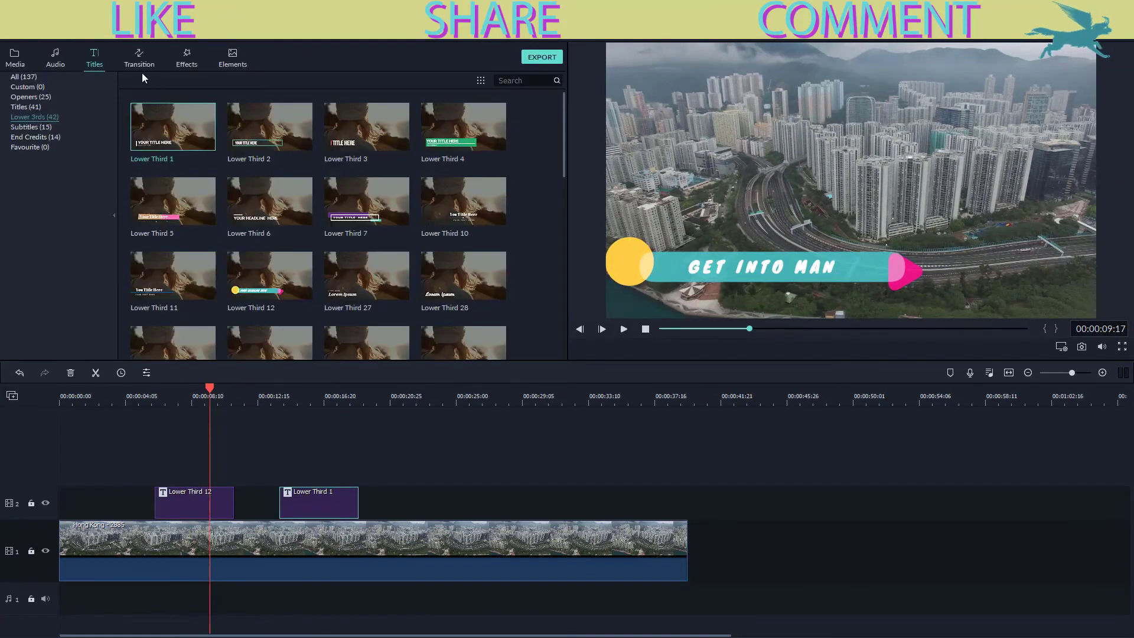
scroll(248, 210, "down", 1)
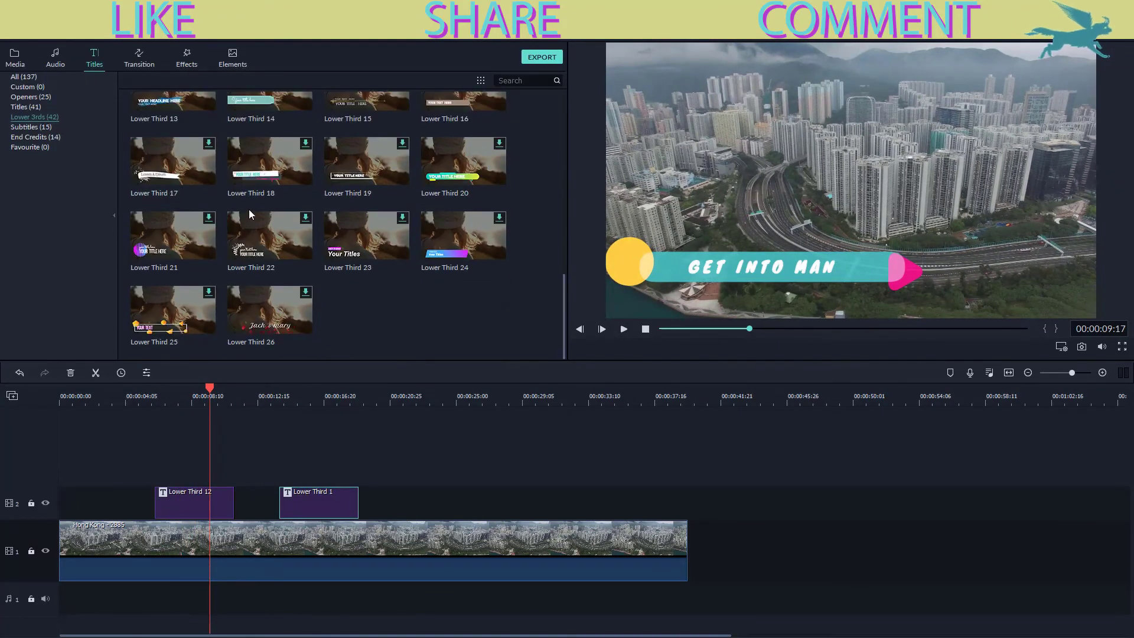
scroll(249, 209, "up", 1)
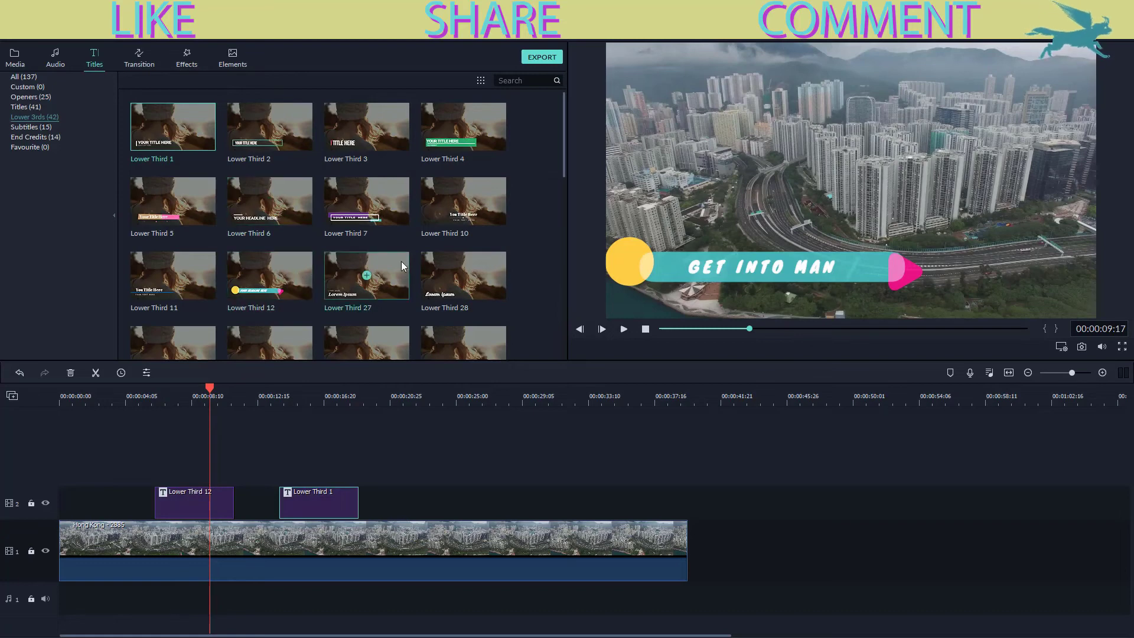